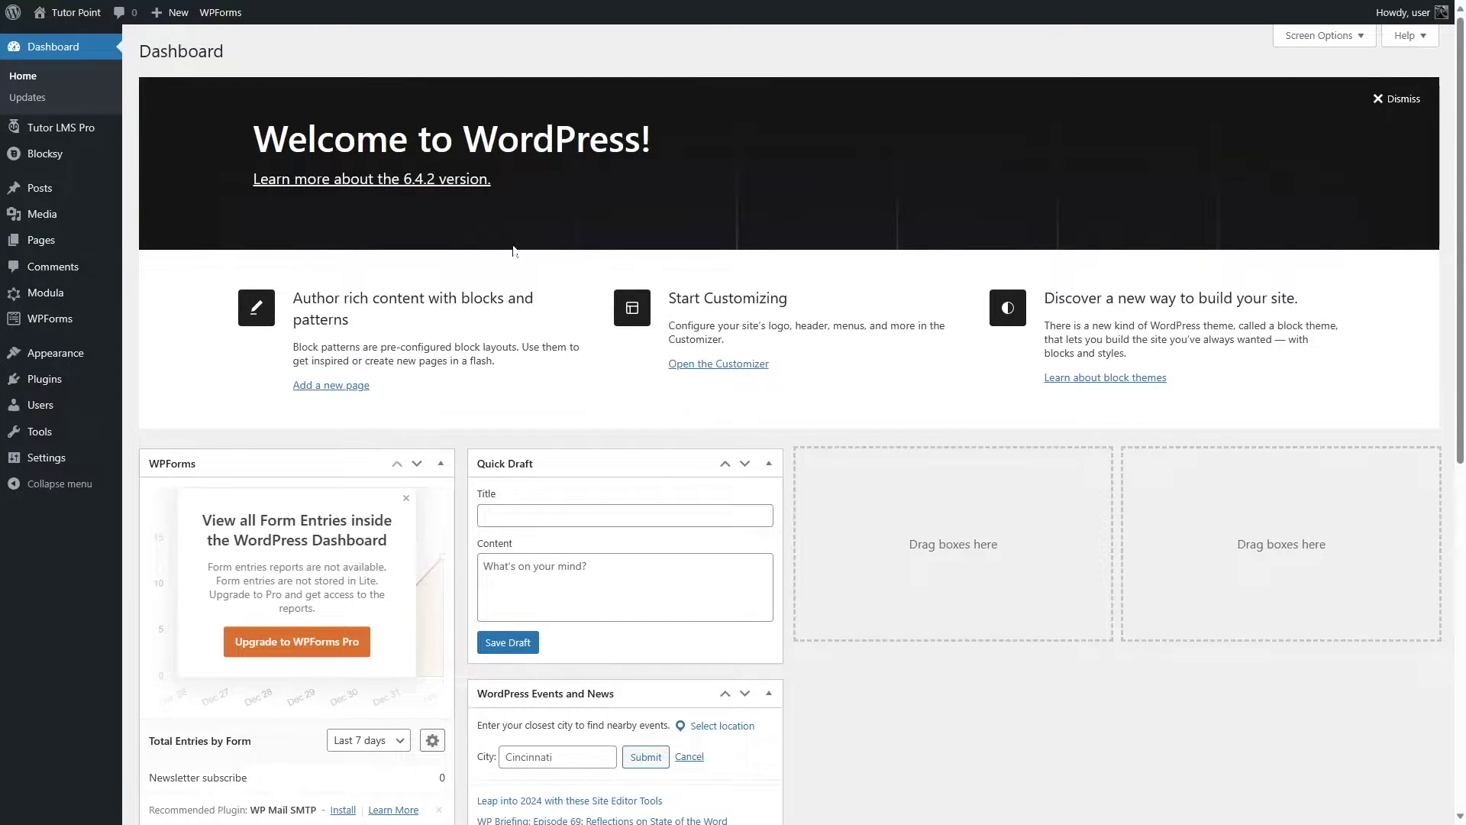
- Go to Add-ons from the Tutor LMS Pro sidebar submenu
mouse_move(49, 131)
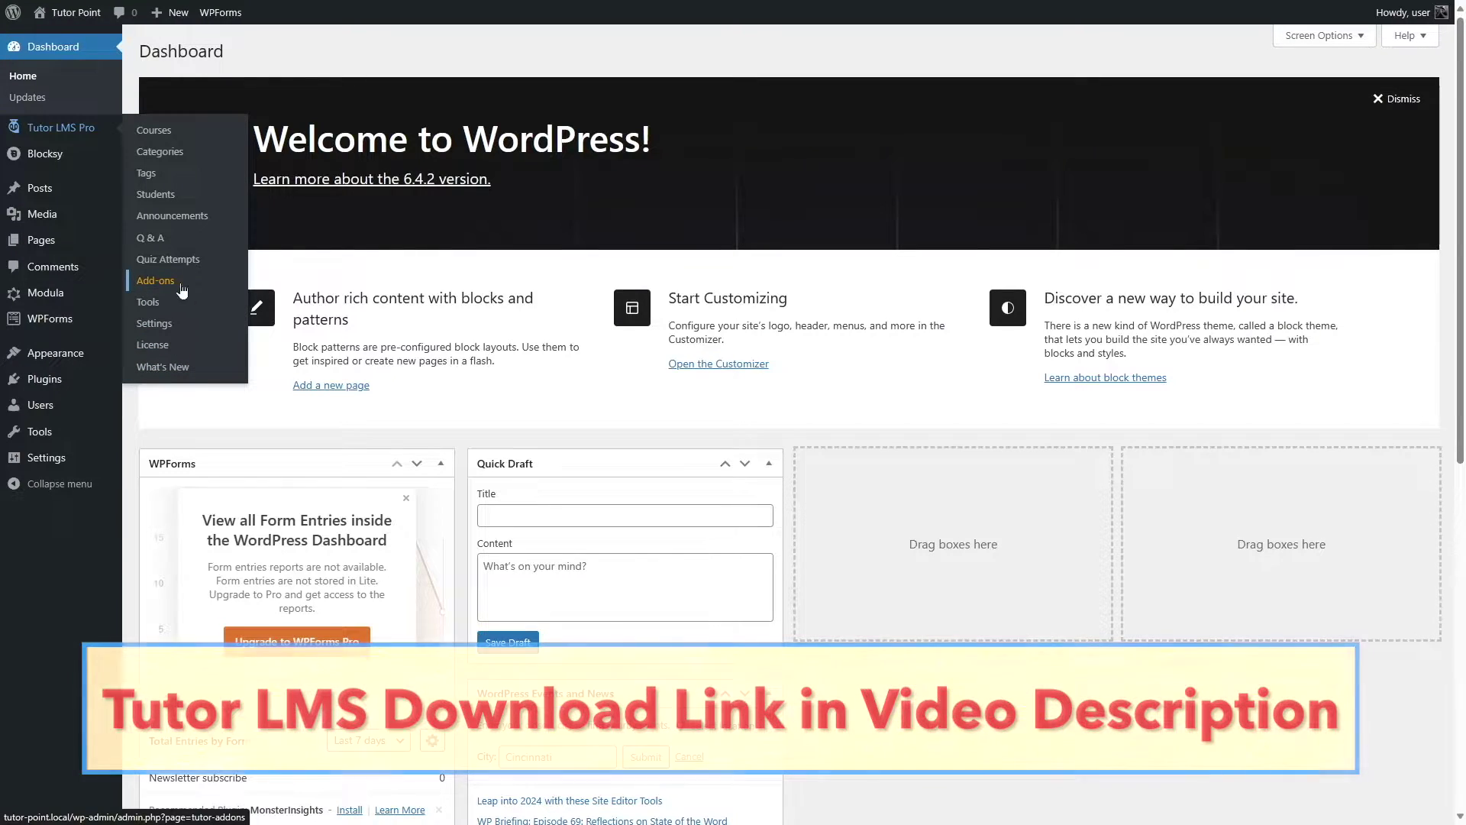
left_click(157, 281)
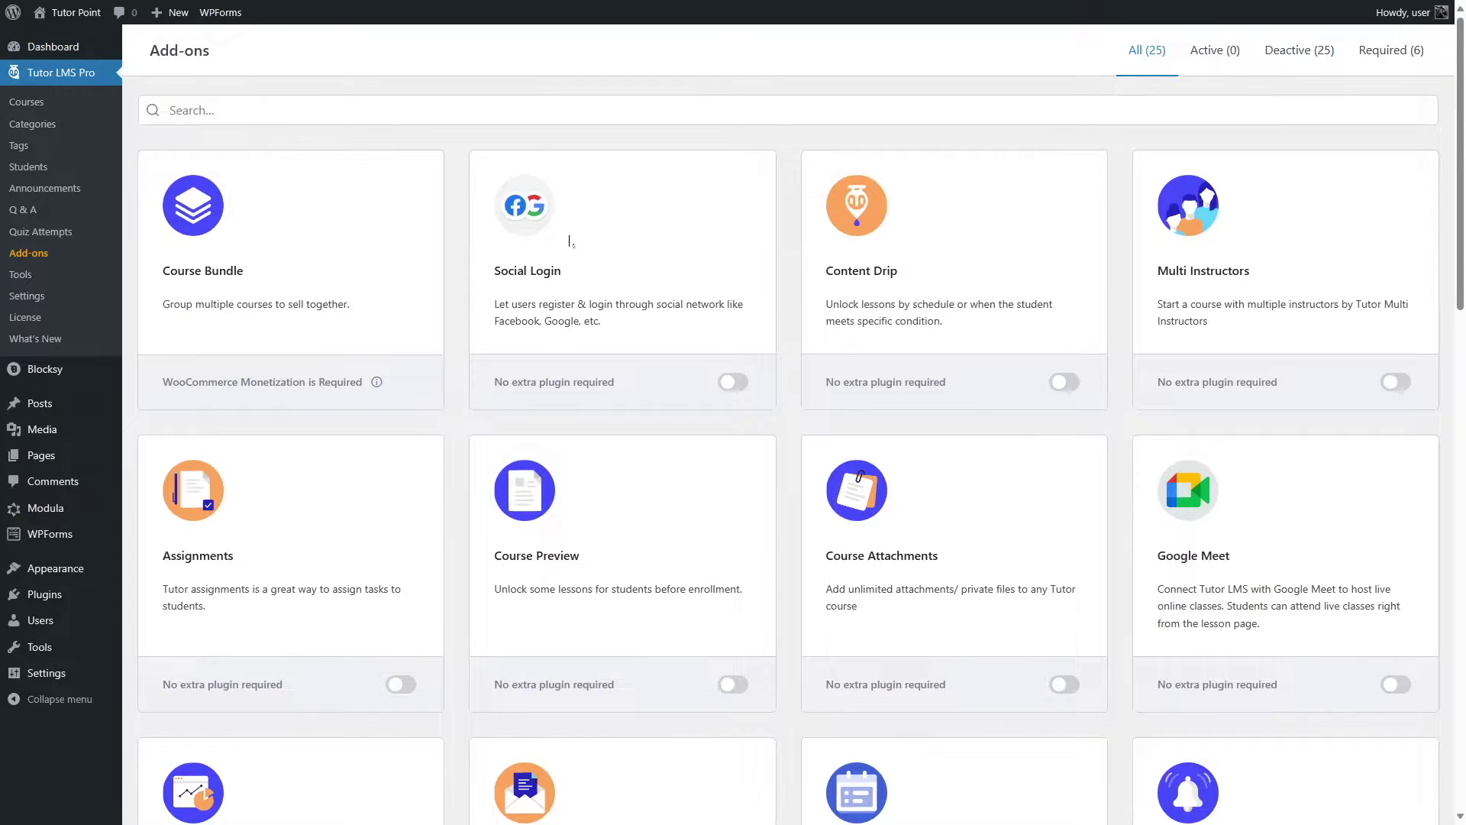
- Activate the Email add-on card, then go to the Tutor LMS Settings page
scroll(581, 456, "down", 6)
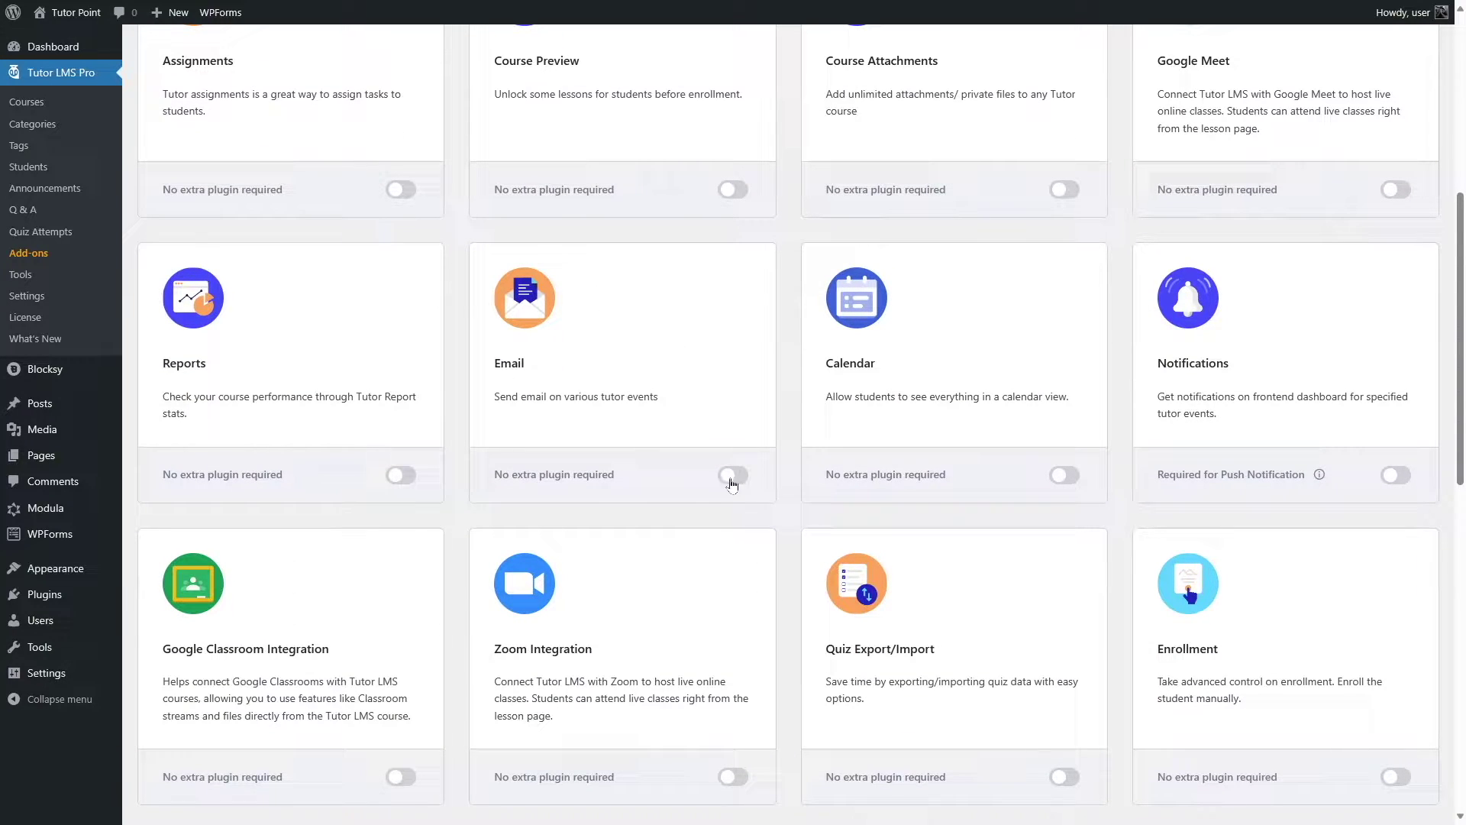
left_click(732, 476)
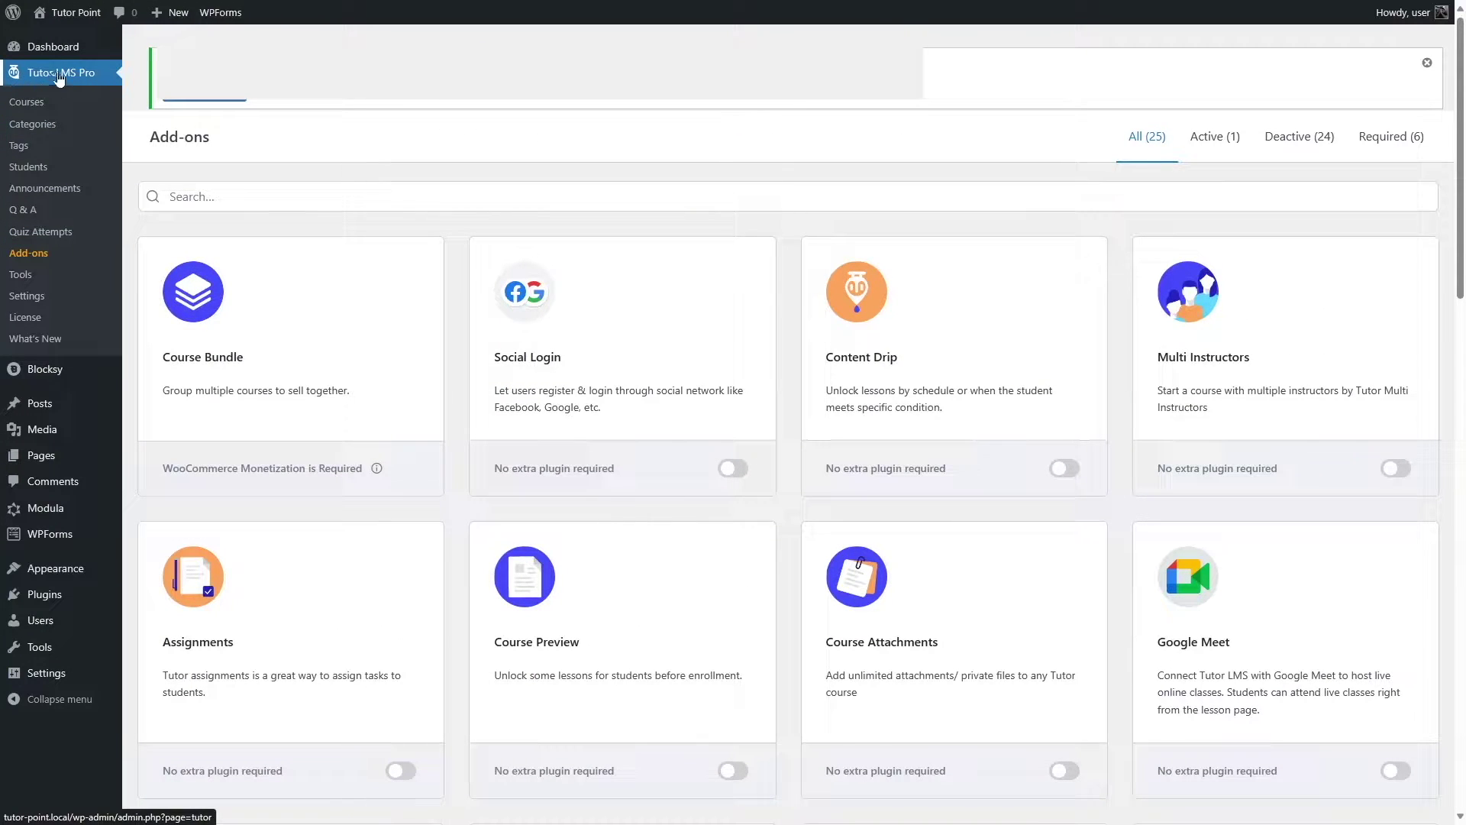
left_click(41, 303)
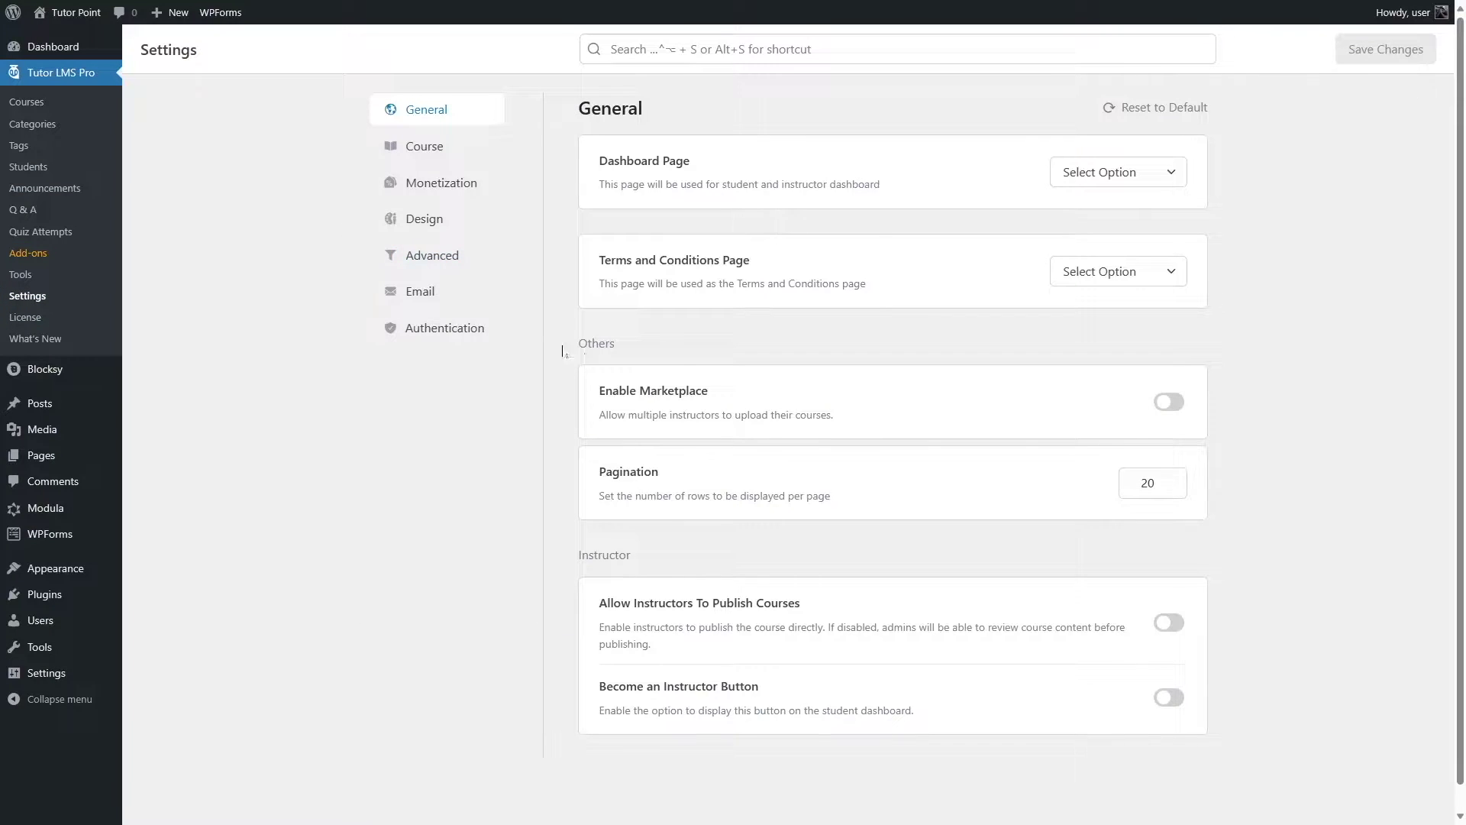
- Review the Email settings tab and edit the system emails' Default Configuration
left_click(427, 298)
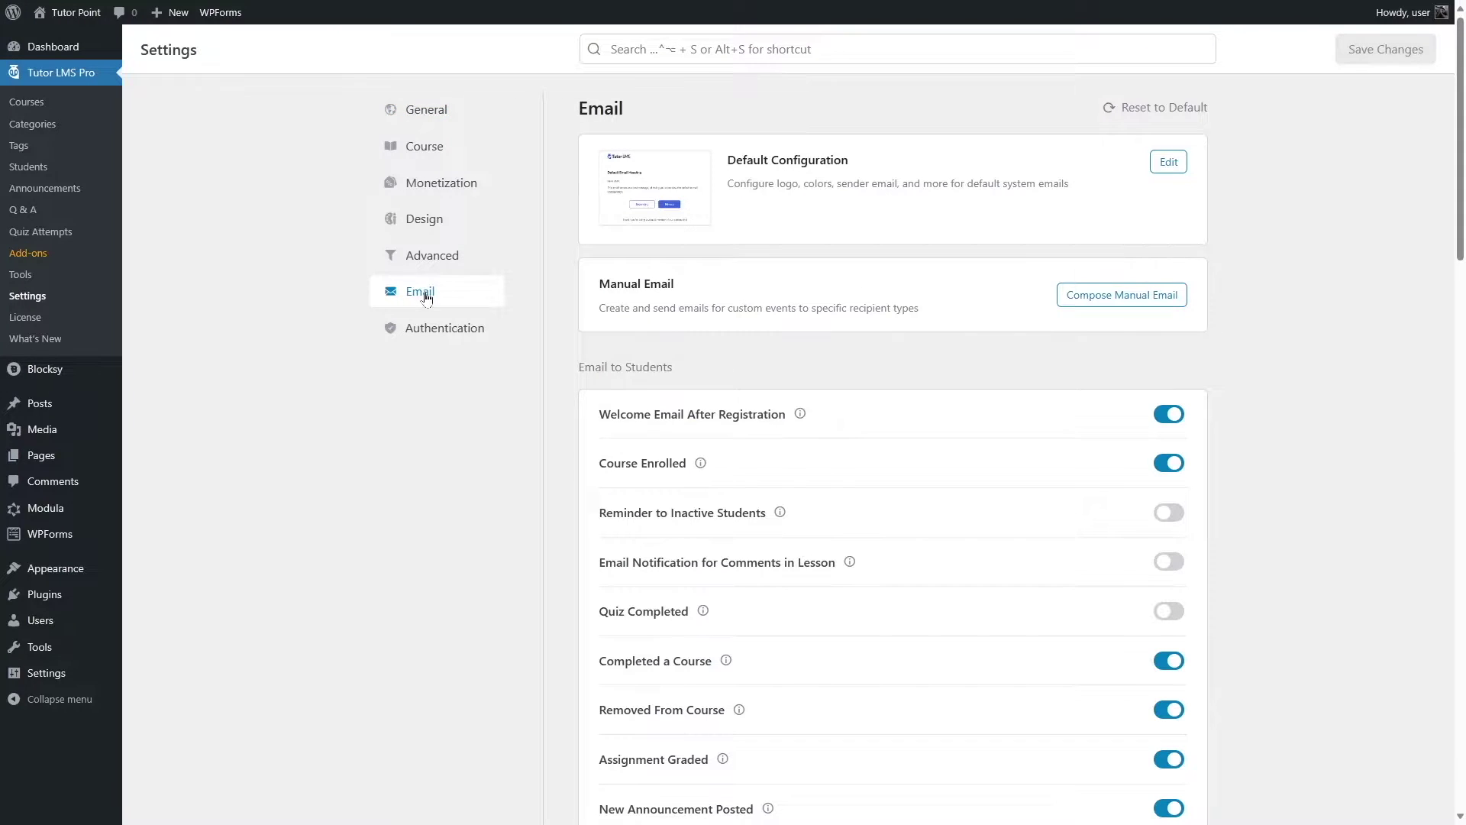
scroll(790, 289, "down", 15)
scroll(795, 294, "up", 15)
left_click(1167, 163)
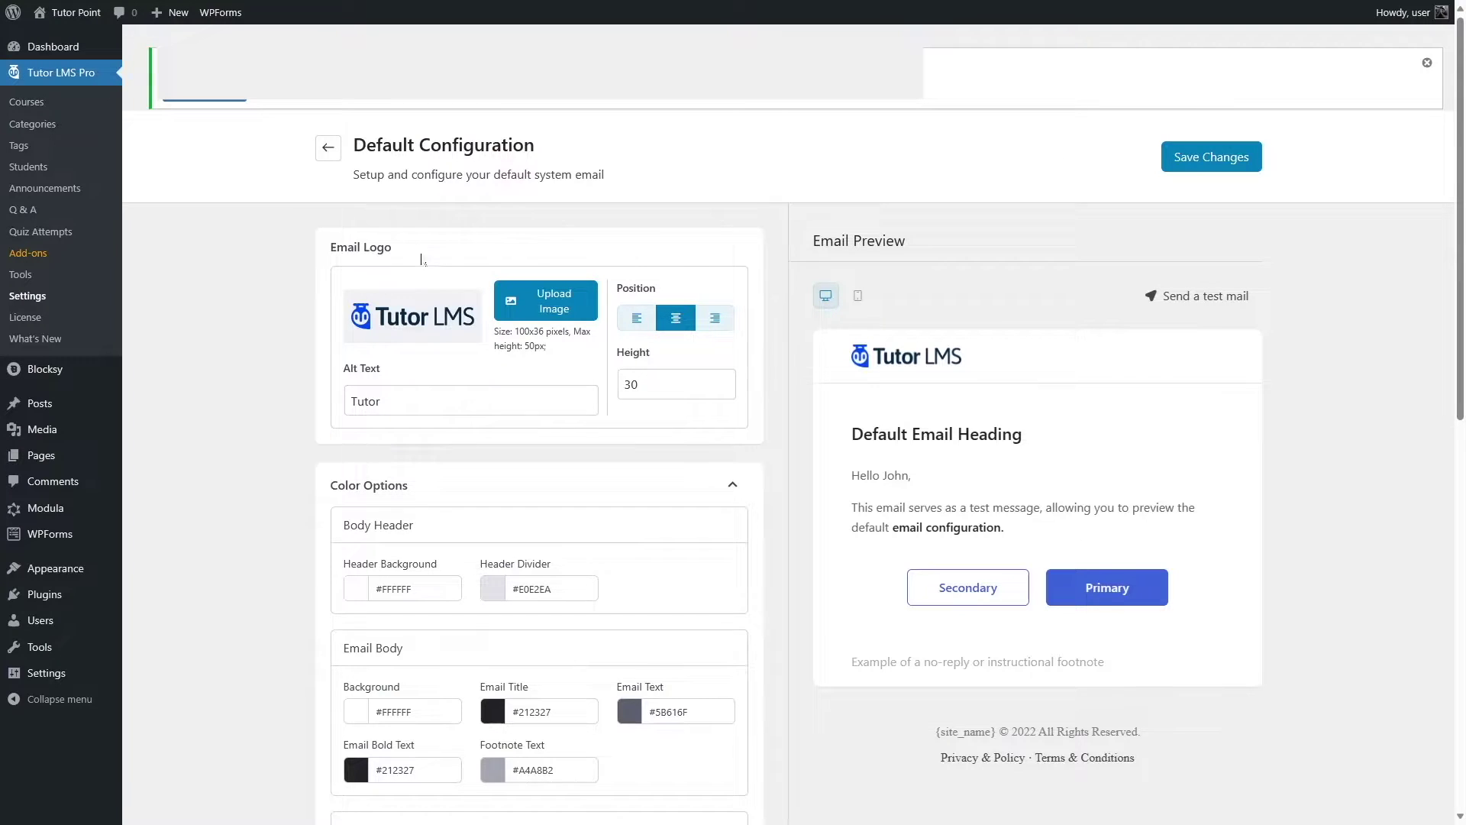
scroll(548, 347, "down", 3)
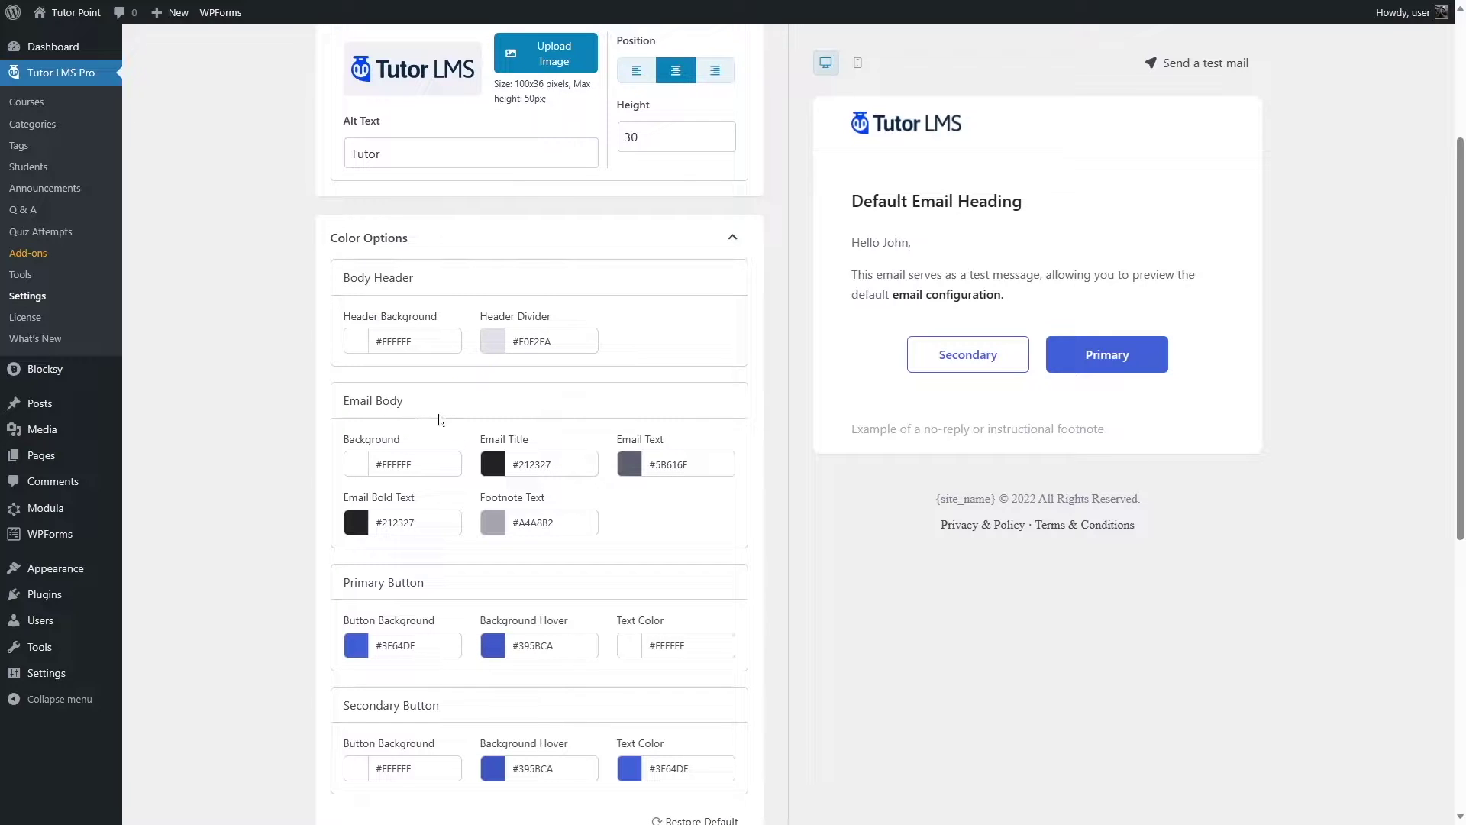
scroll(465, 558, "down", 2)
scroll(469, 587, "down", 2)
scroll(511, 577, "down", 3)
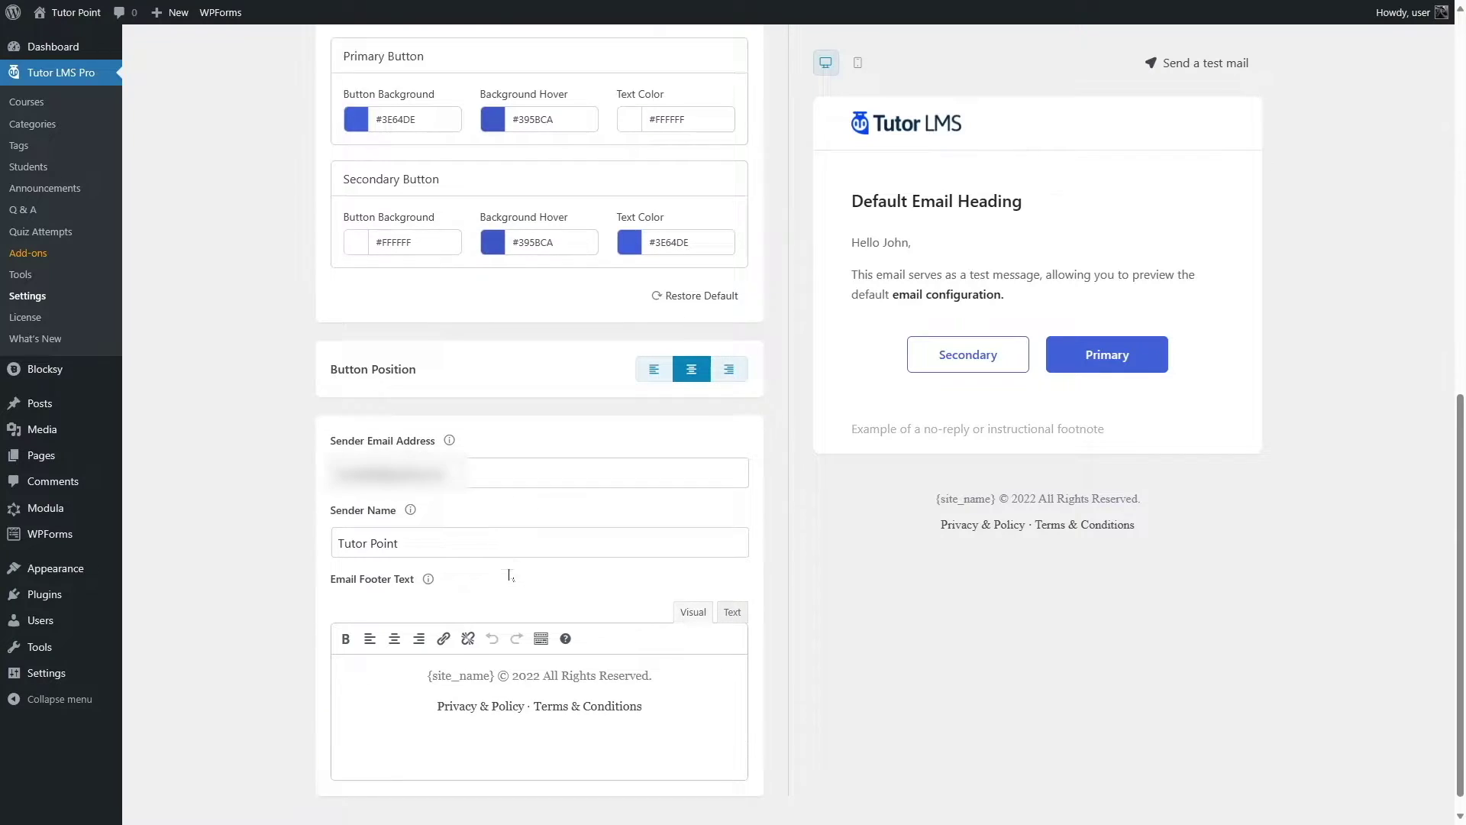
scroll(510, 575, "down", 1)
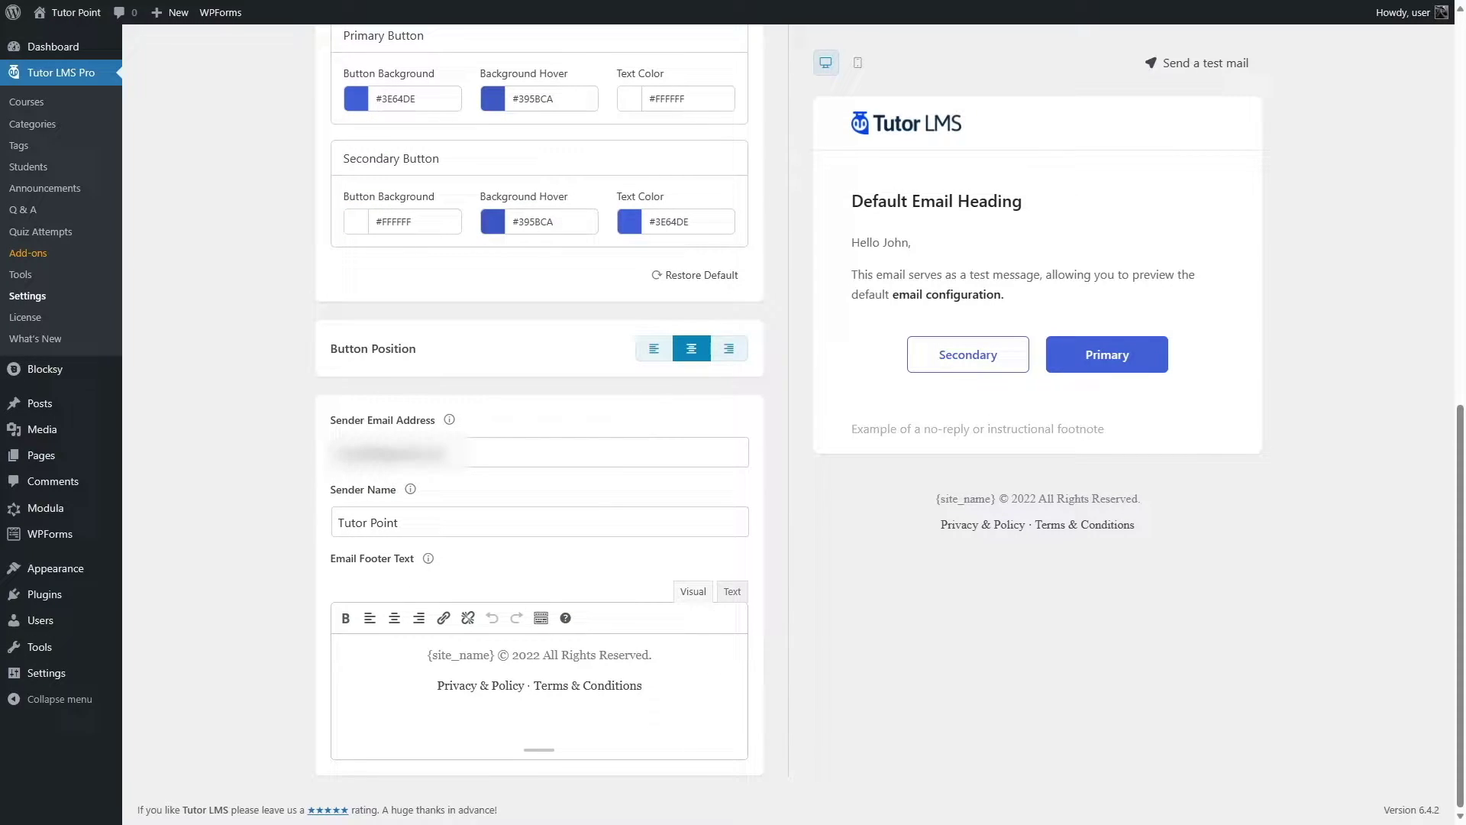
scroll(691, 664, "up", 10)
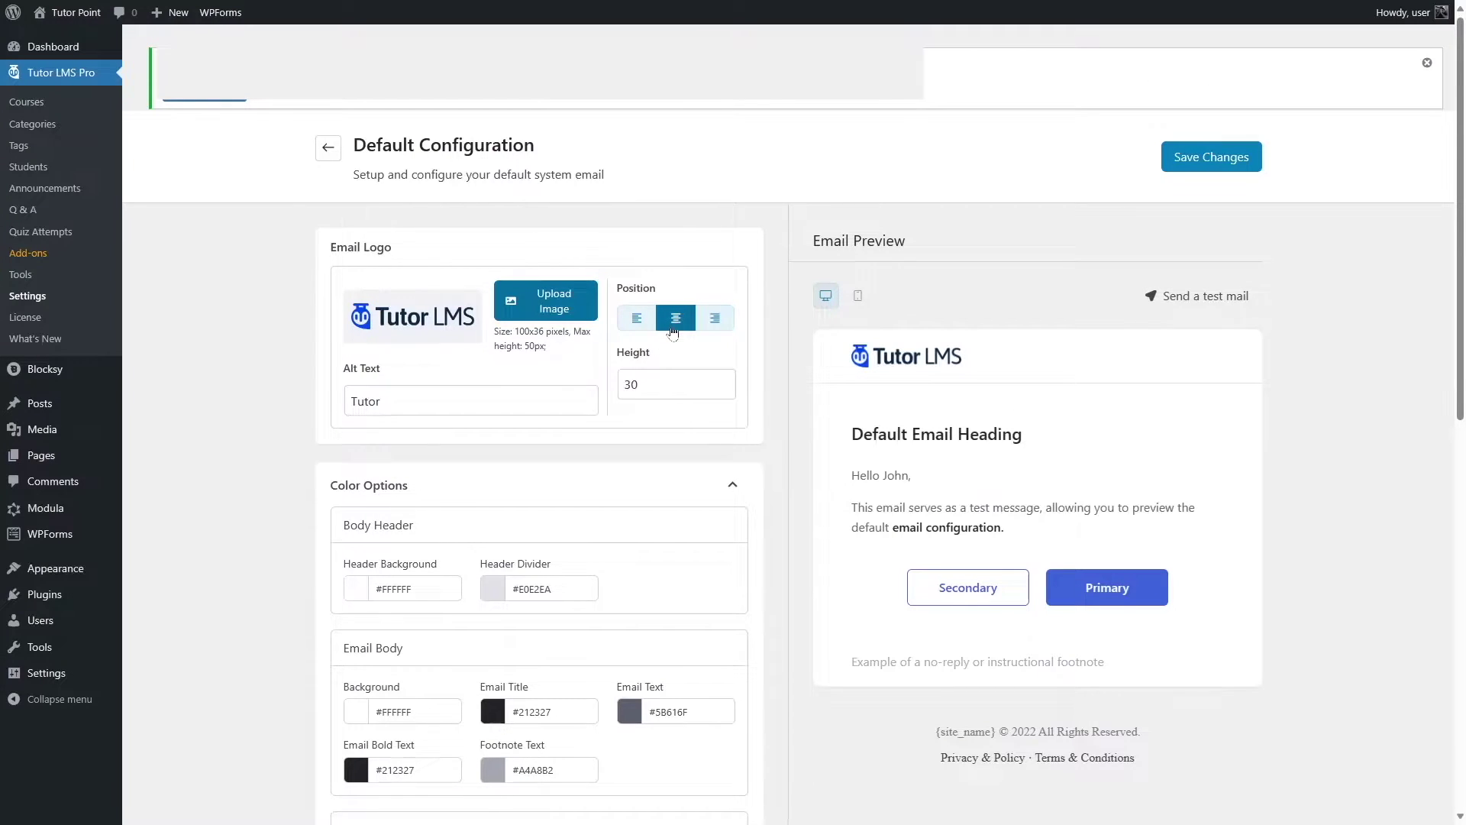
- Try the left, centre and right logo positions, ending with the logo left-aligned
left_click(640, 327)
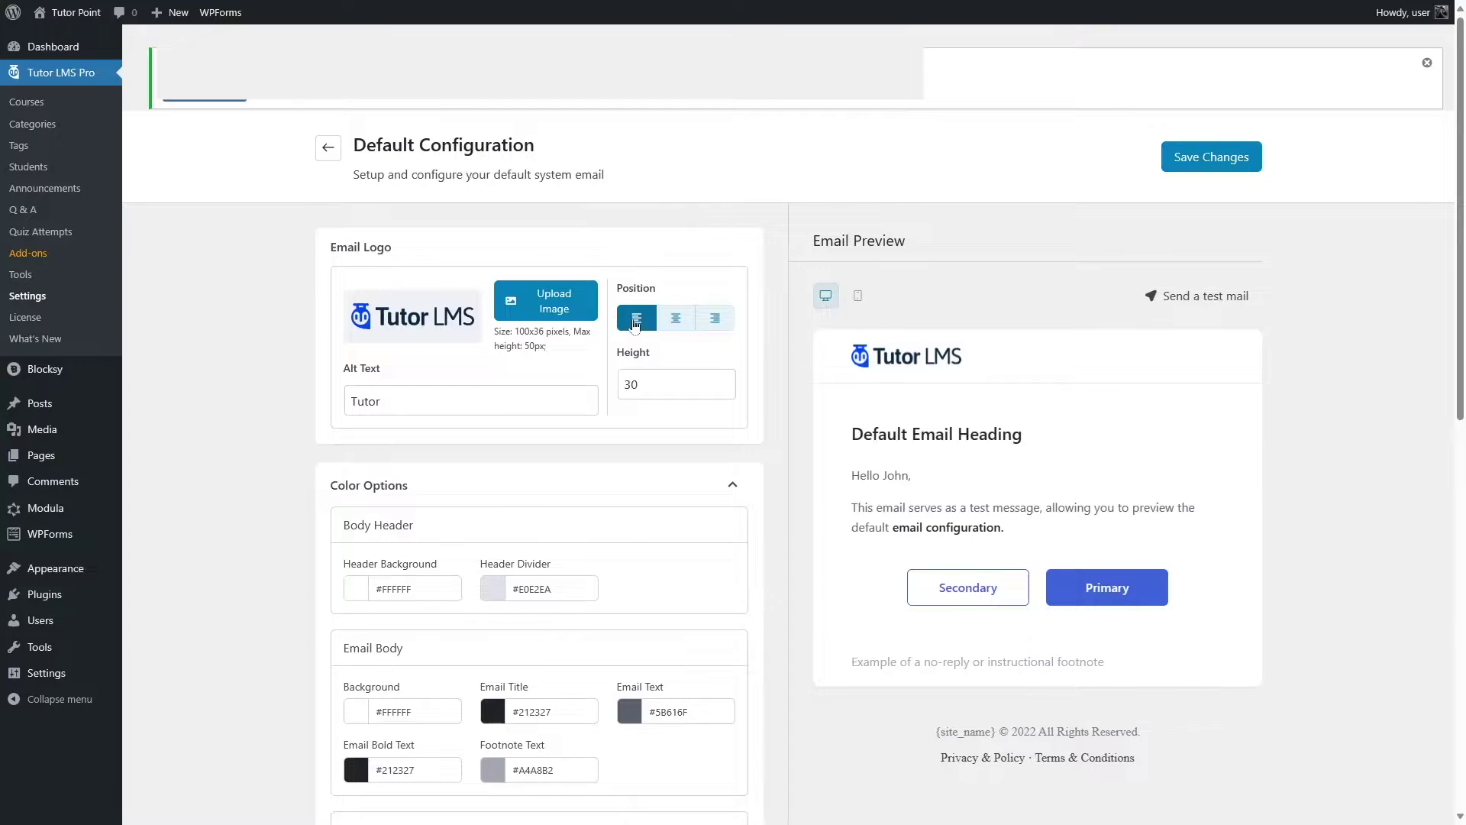
left_click(676, 321)
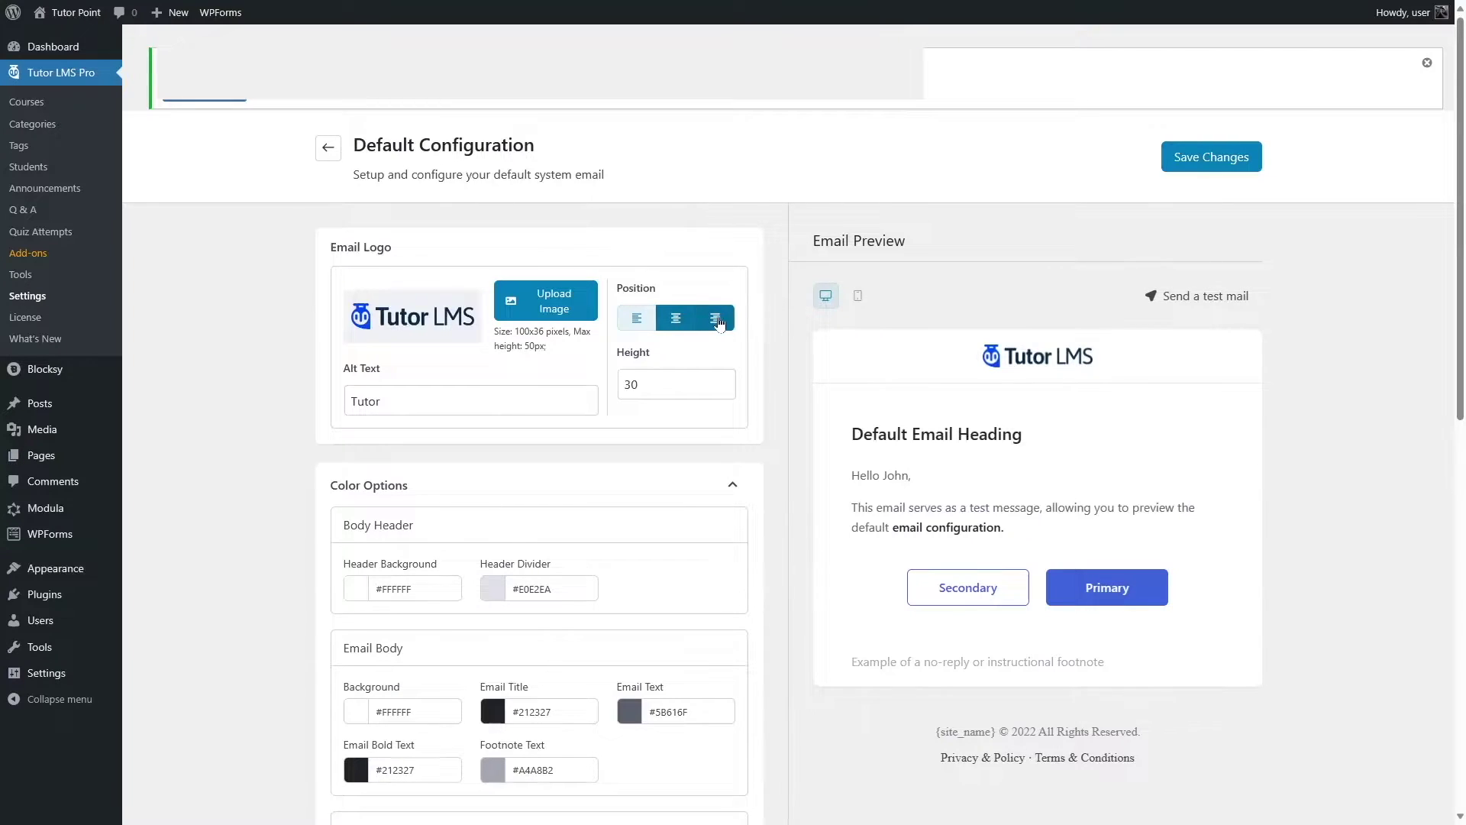
left_click(718, 322)
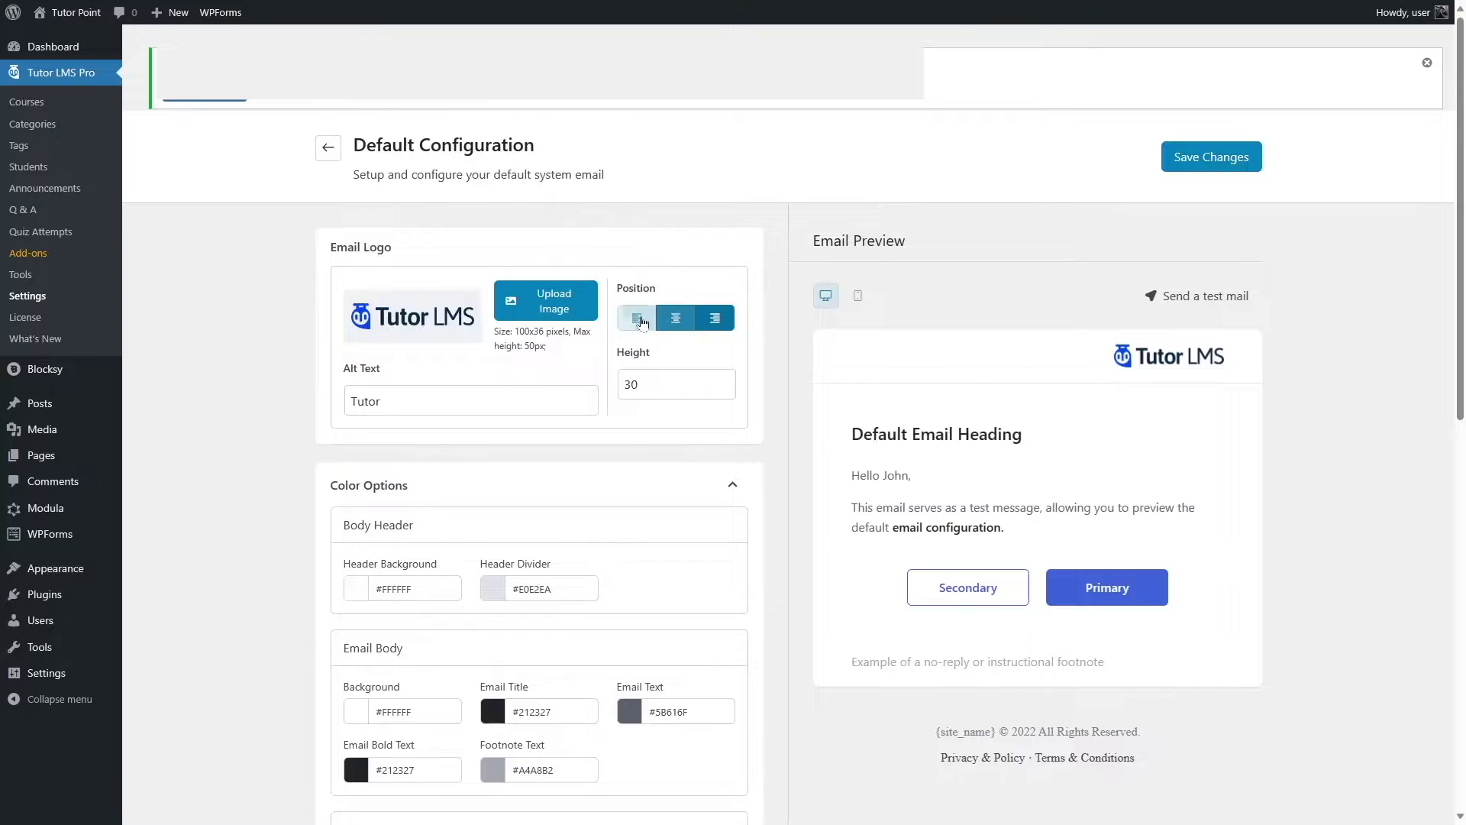
left_click(637, 319)
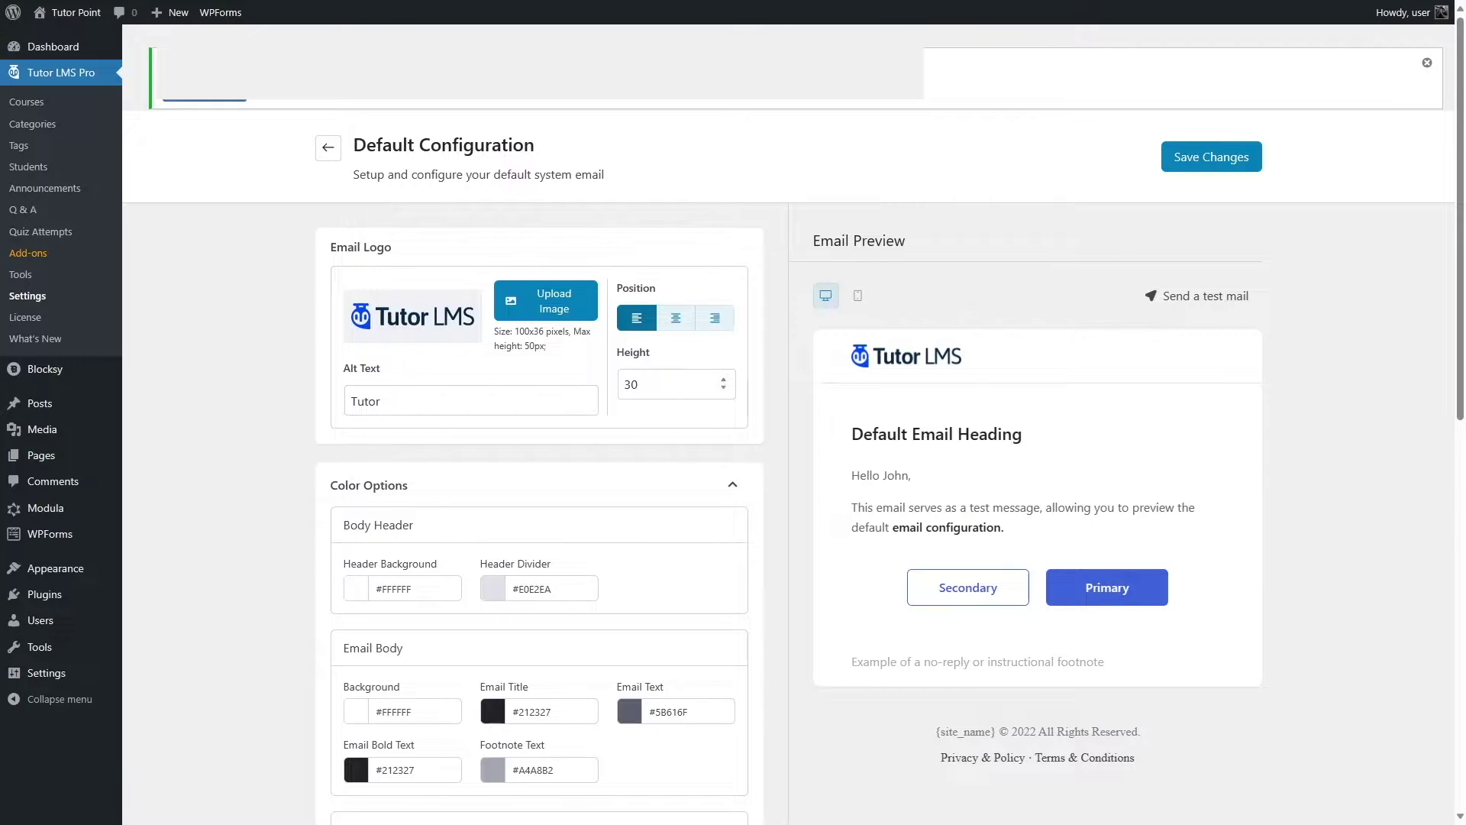
- Raise the logo height to 50, then change it to 30
left_click_drag(723, 380, 723, 380)
left_click(724, 380)
left_click(723, 380)
left_click(723, 380)
left_click(723, 380)
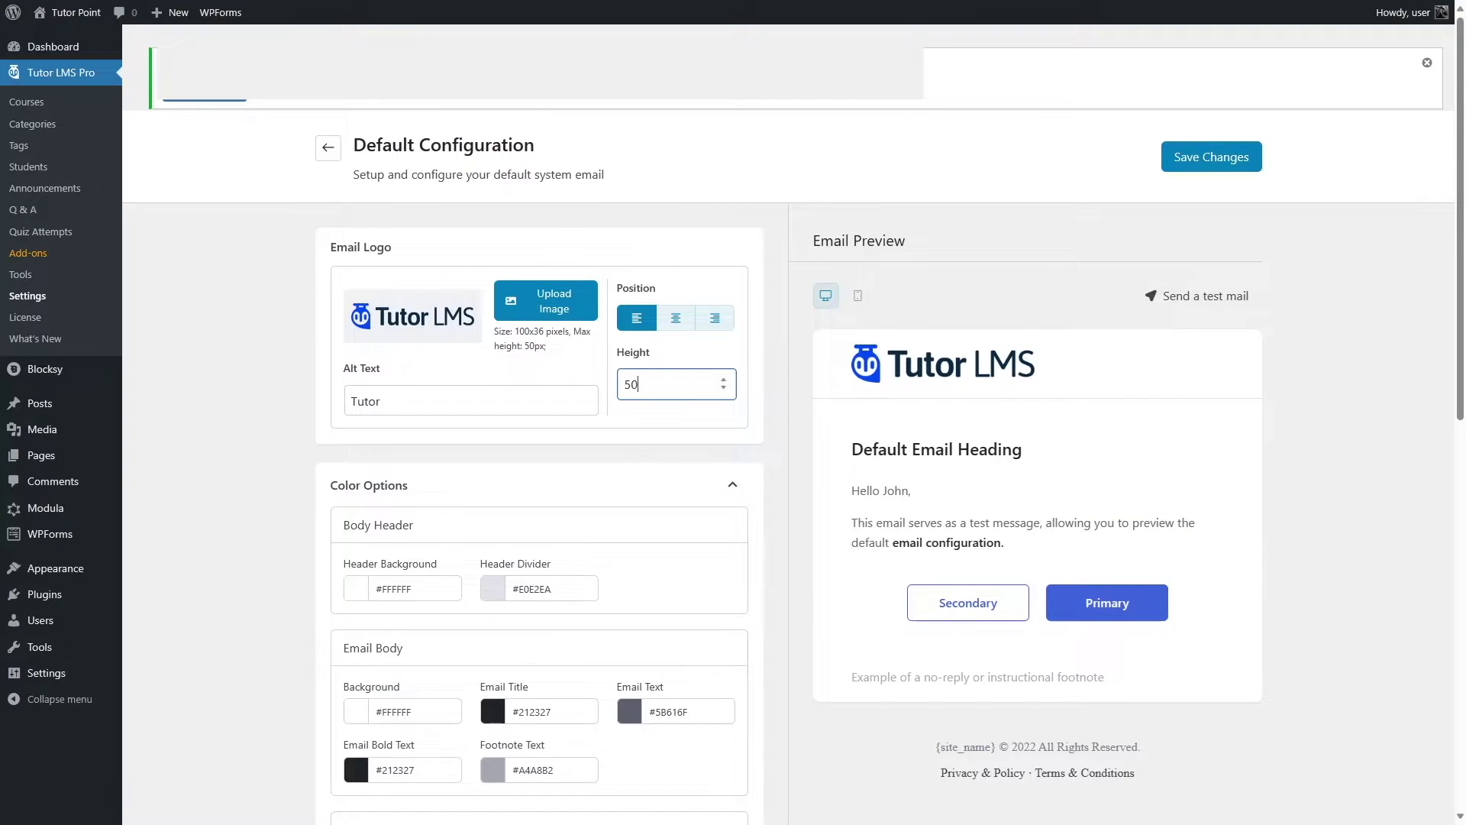
left_click_drag(632, 384, 611, 388)
type("3")
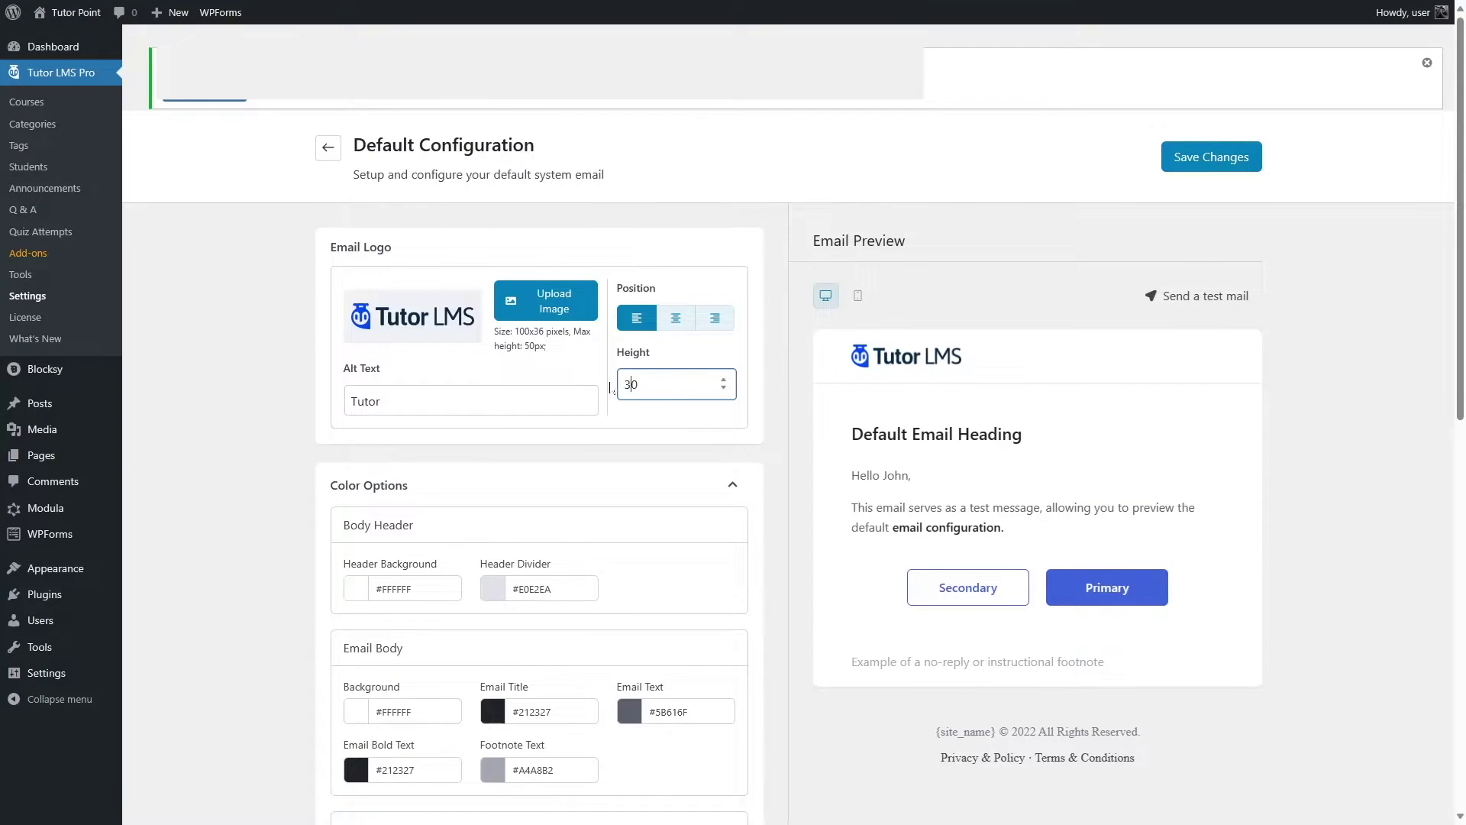
left_click(794, 405)
- Replace the logo alt text 'Tutor' with 'site-logo'
left_click(365, 401)
double_click(365, 401)
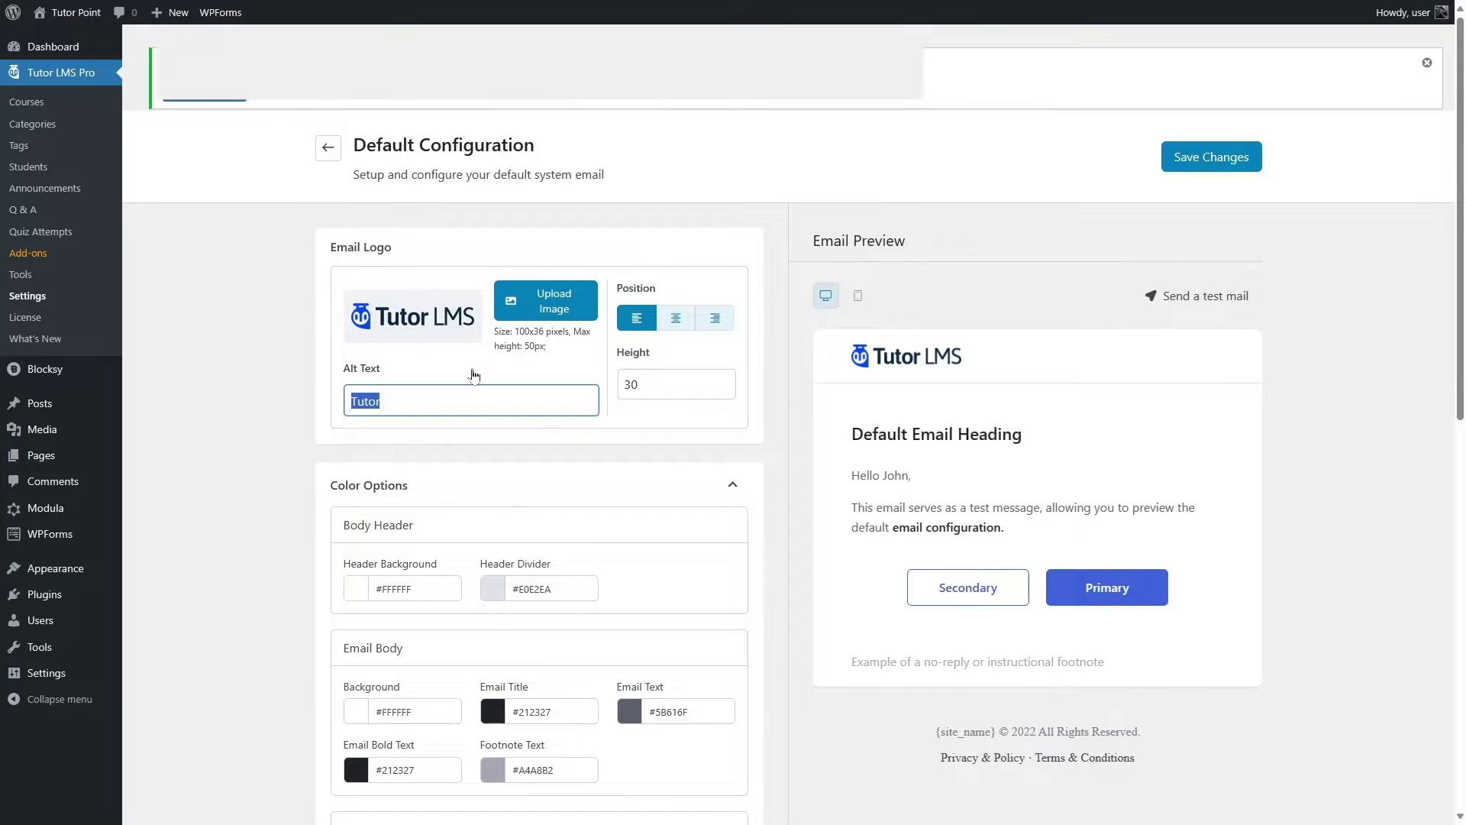
type("site-logo")
left_click(388, 340)
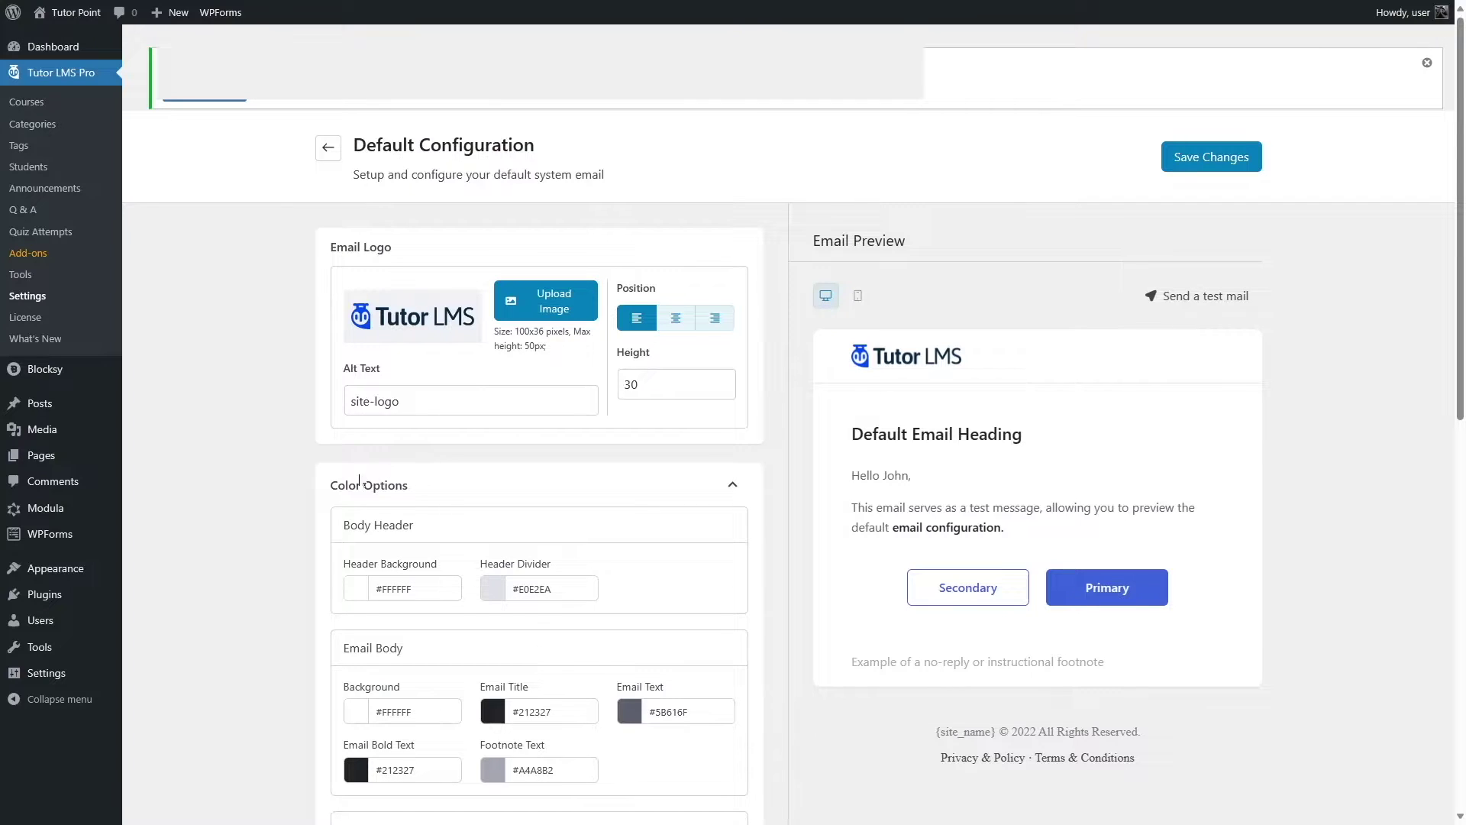
scroll(478, 521, "down", 2)
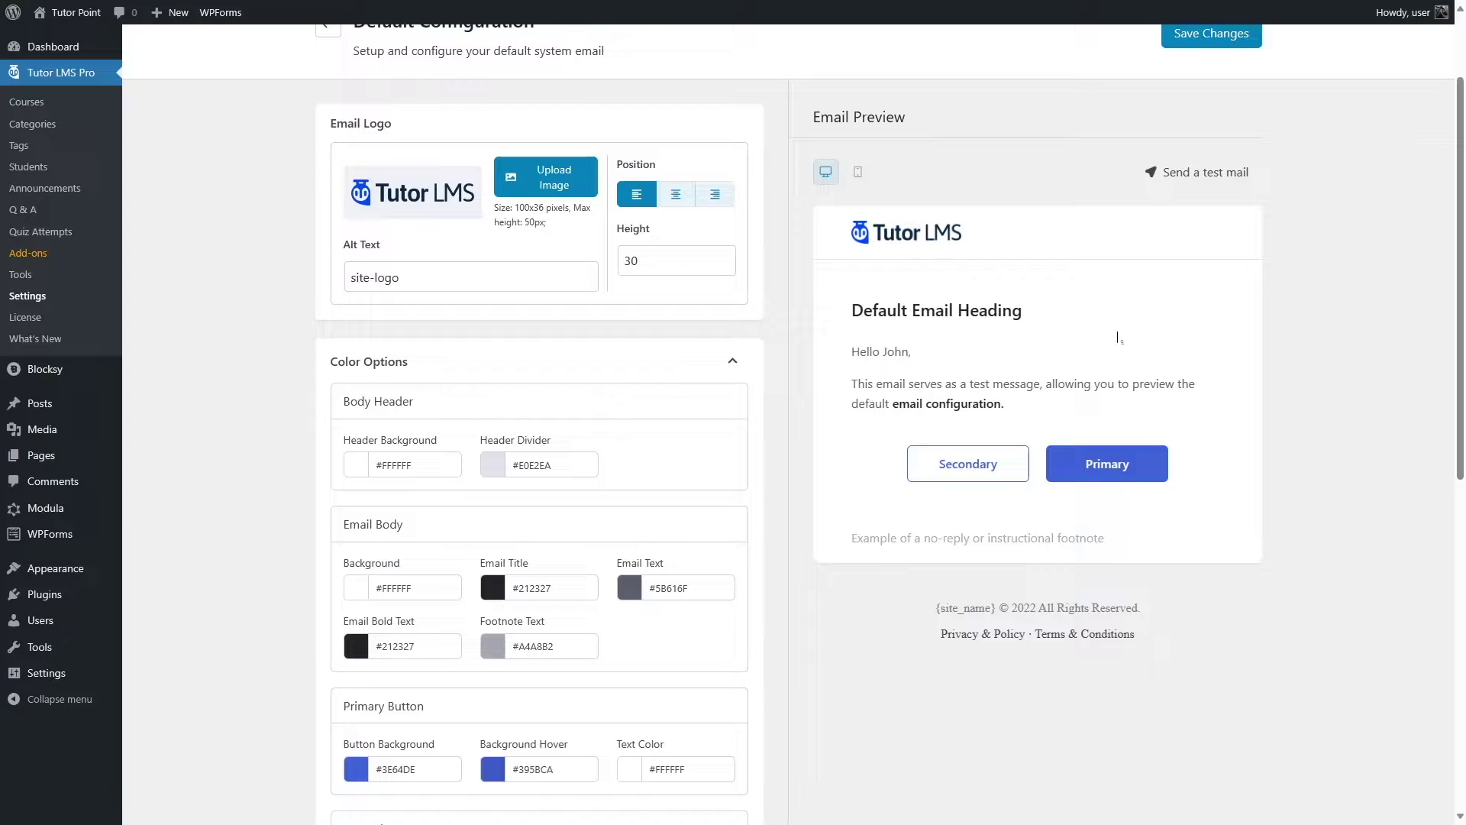
- Try a red header background colour, then set it back to white
left_click(353, 466)
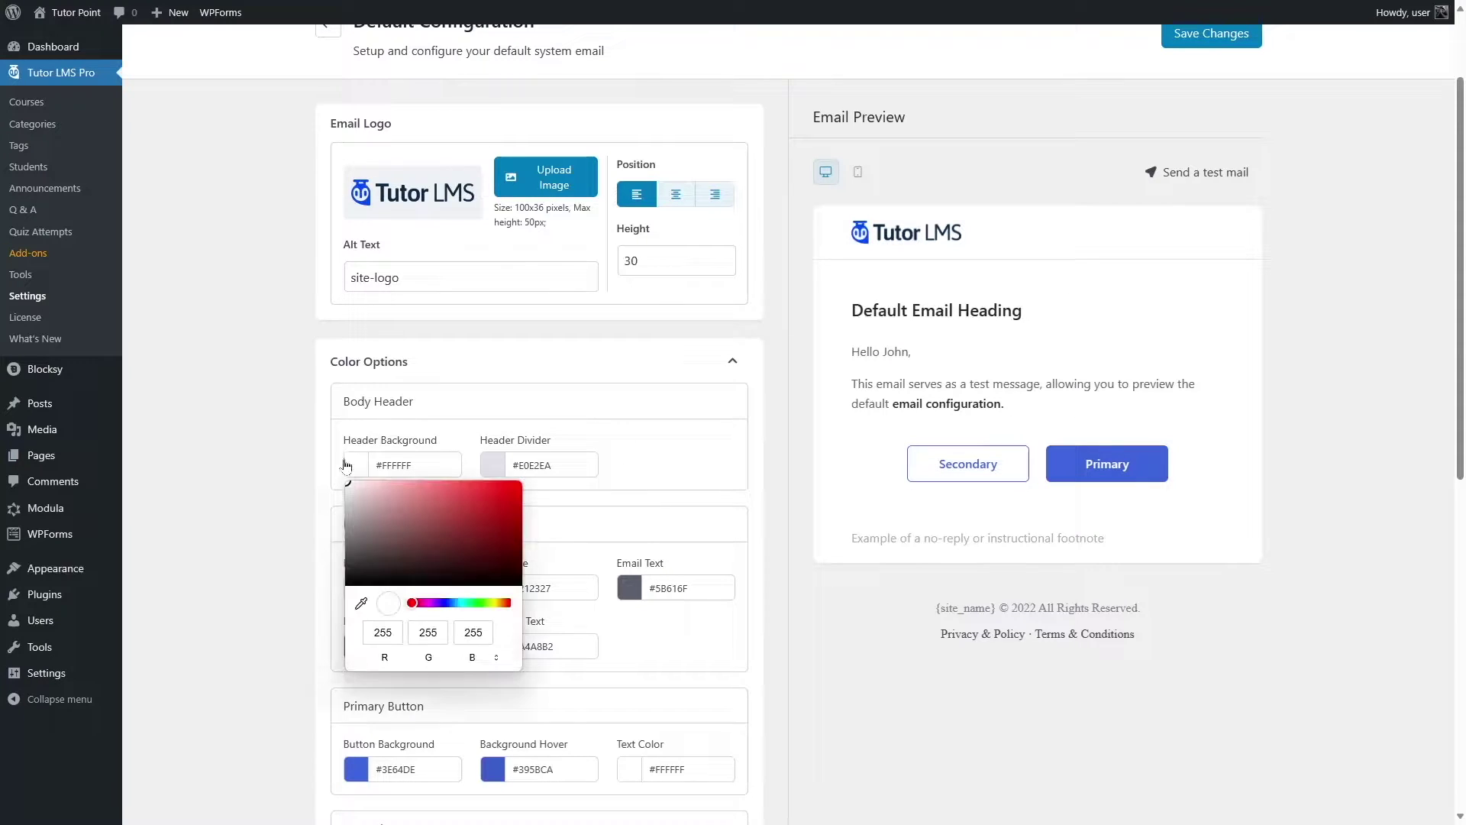
left_click_drag(456, 519, 505, 492)
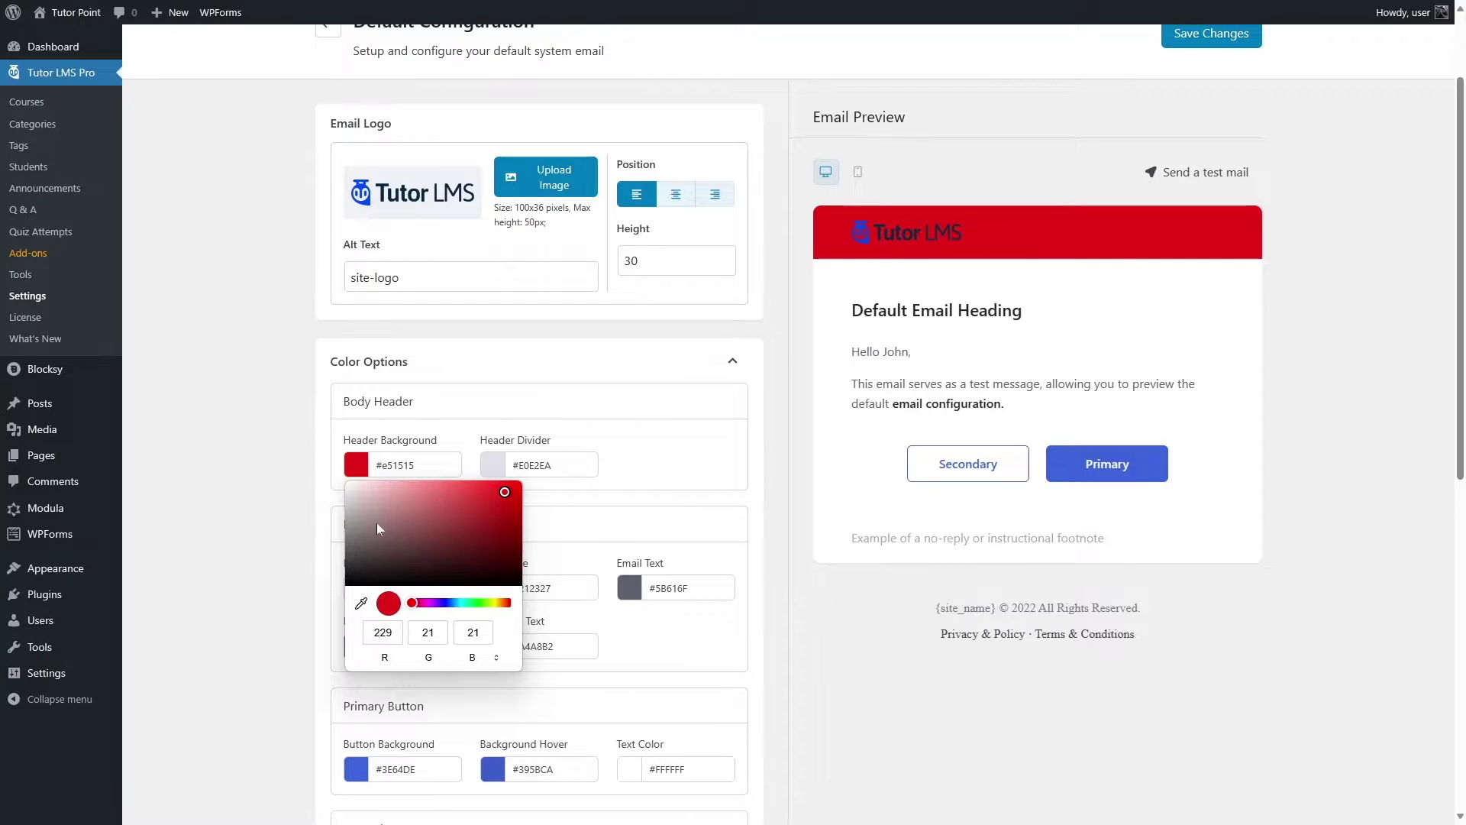
left_click_drag(376, 511, 346, 482)
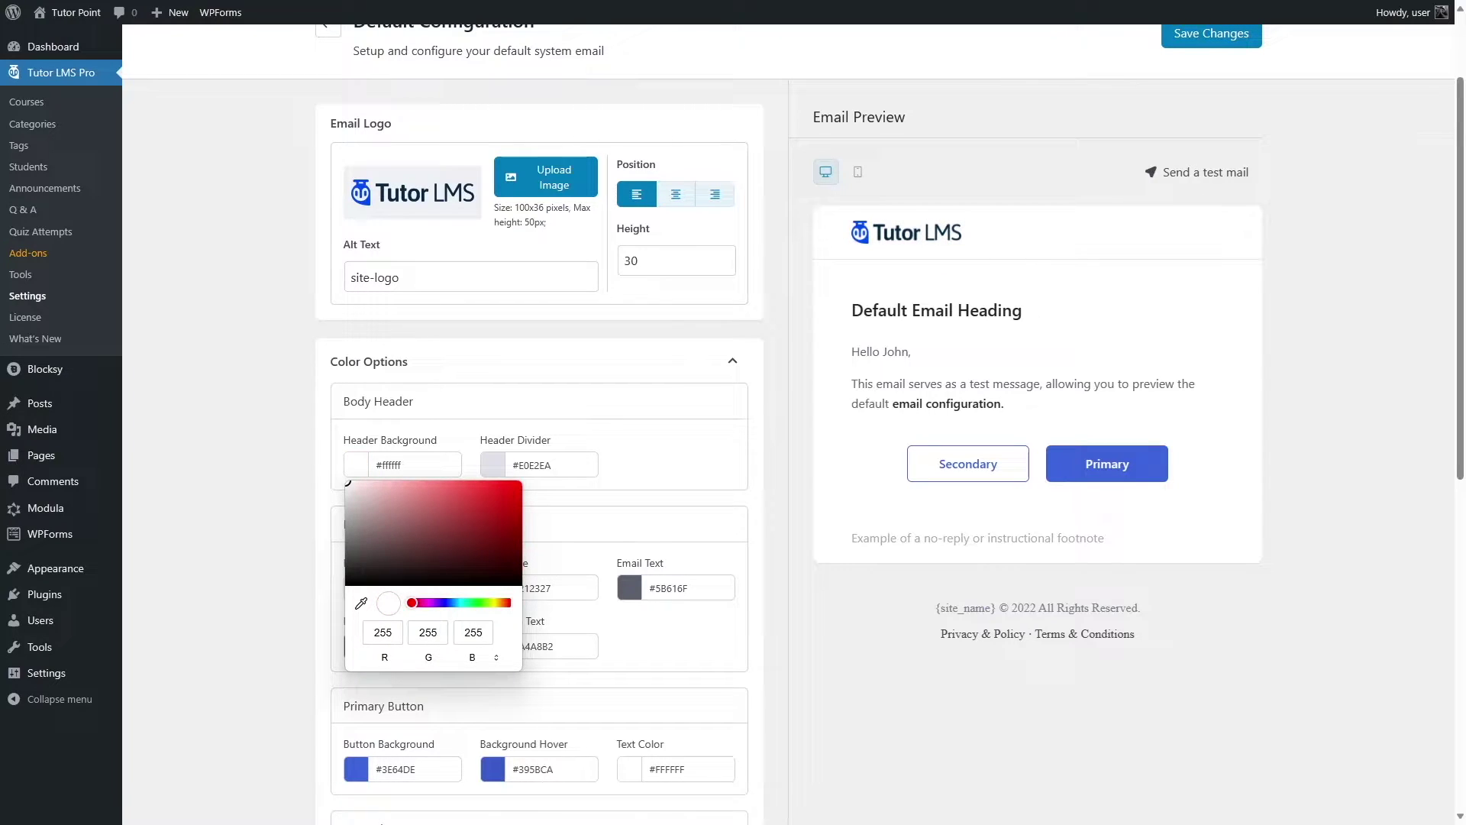
left_click(245, 456)
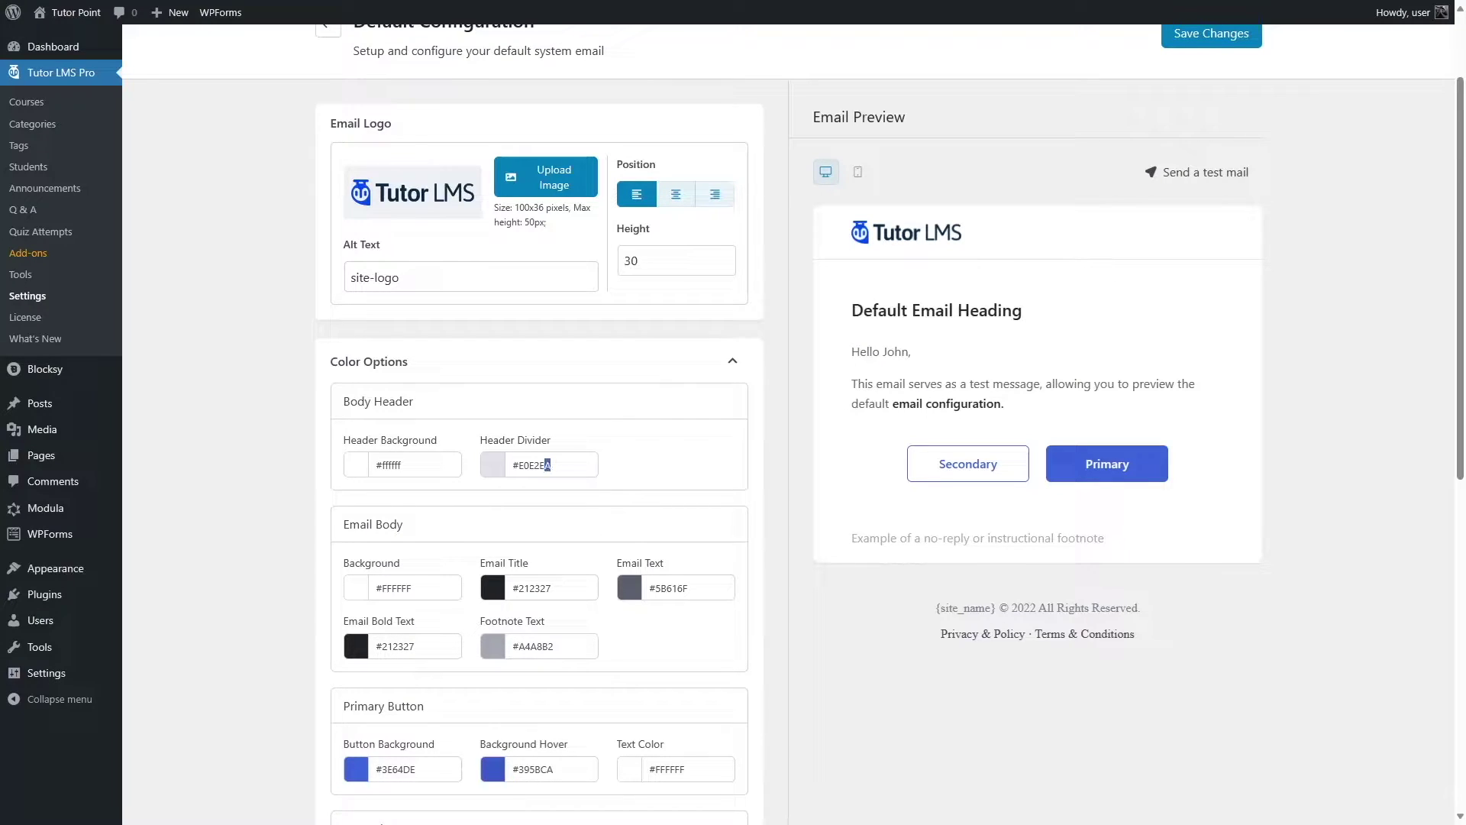
left_click_drag(548, 465, 507, 466)
scroll(437, 439, "down", 2)
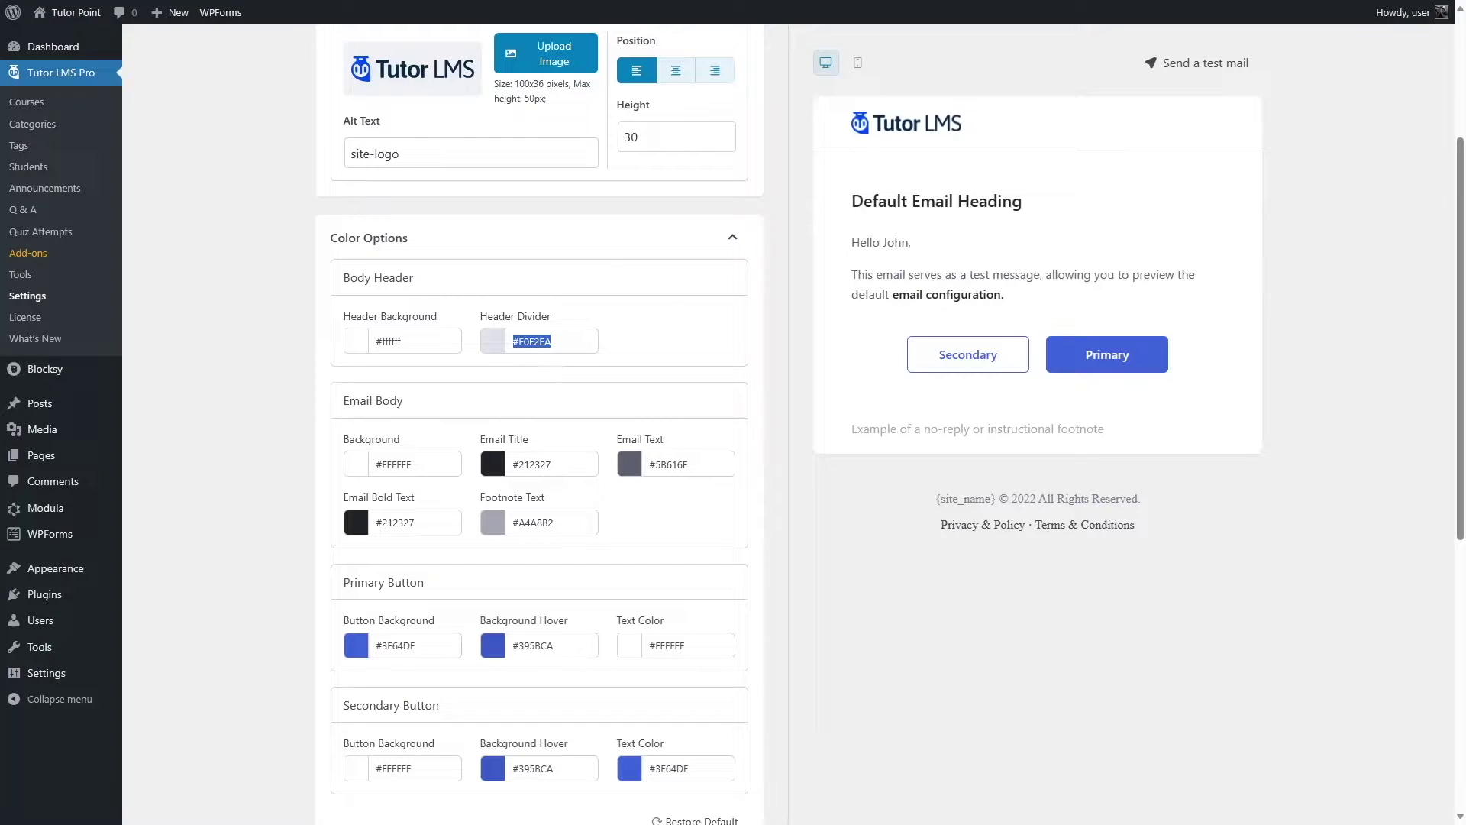
- Make the email title blue (#115bee) and the footnote text blue (#1c54e3)
left_click(500, 469)
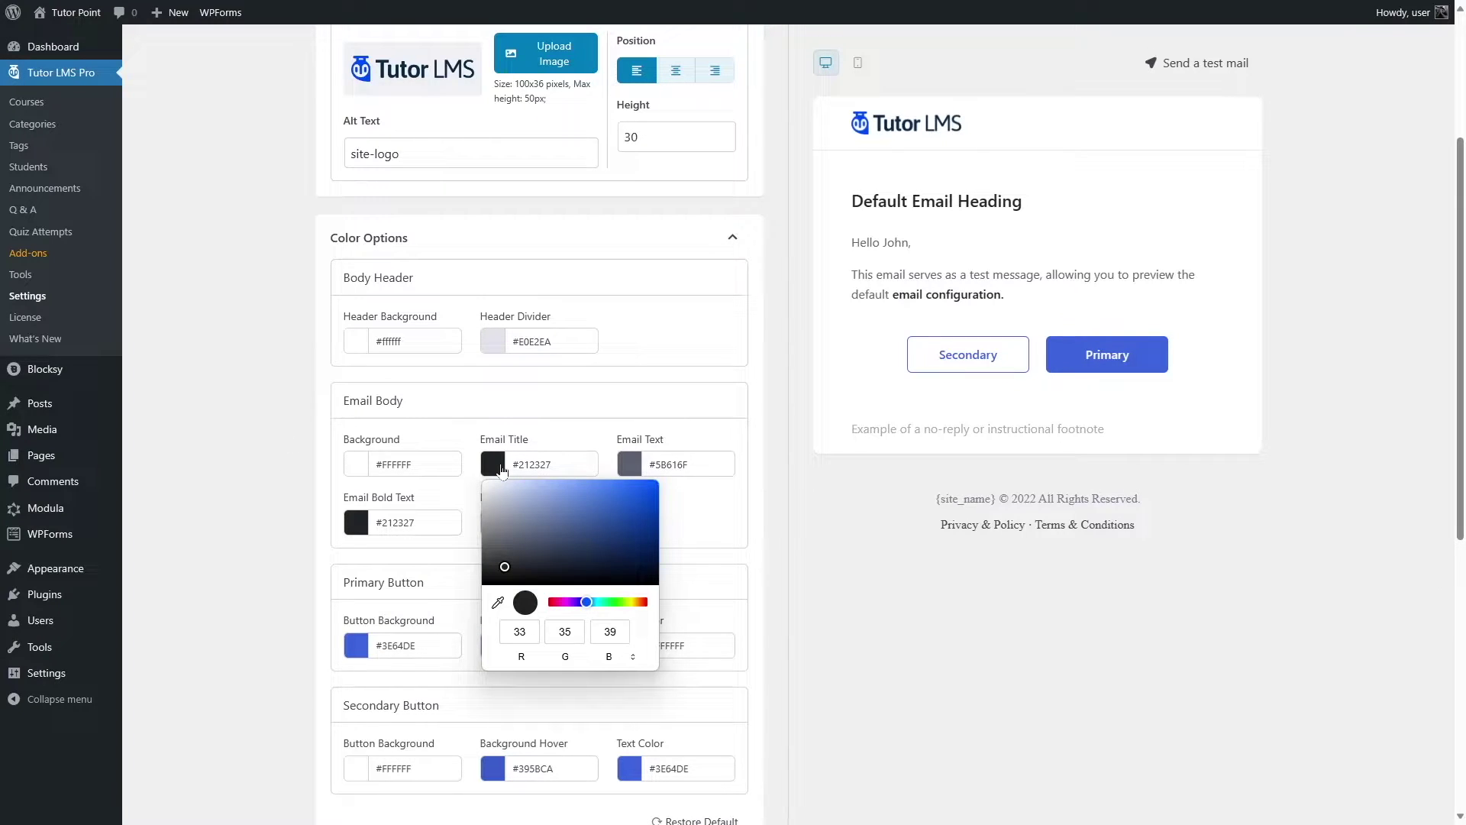
left_click_drag(617, 513, 643, 487)
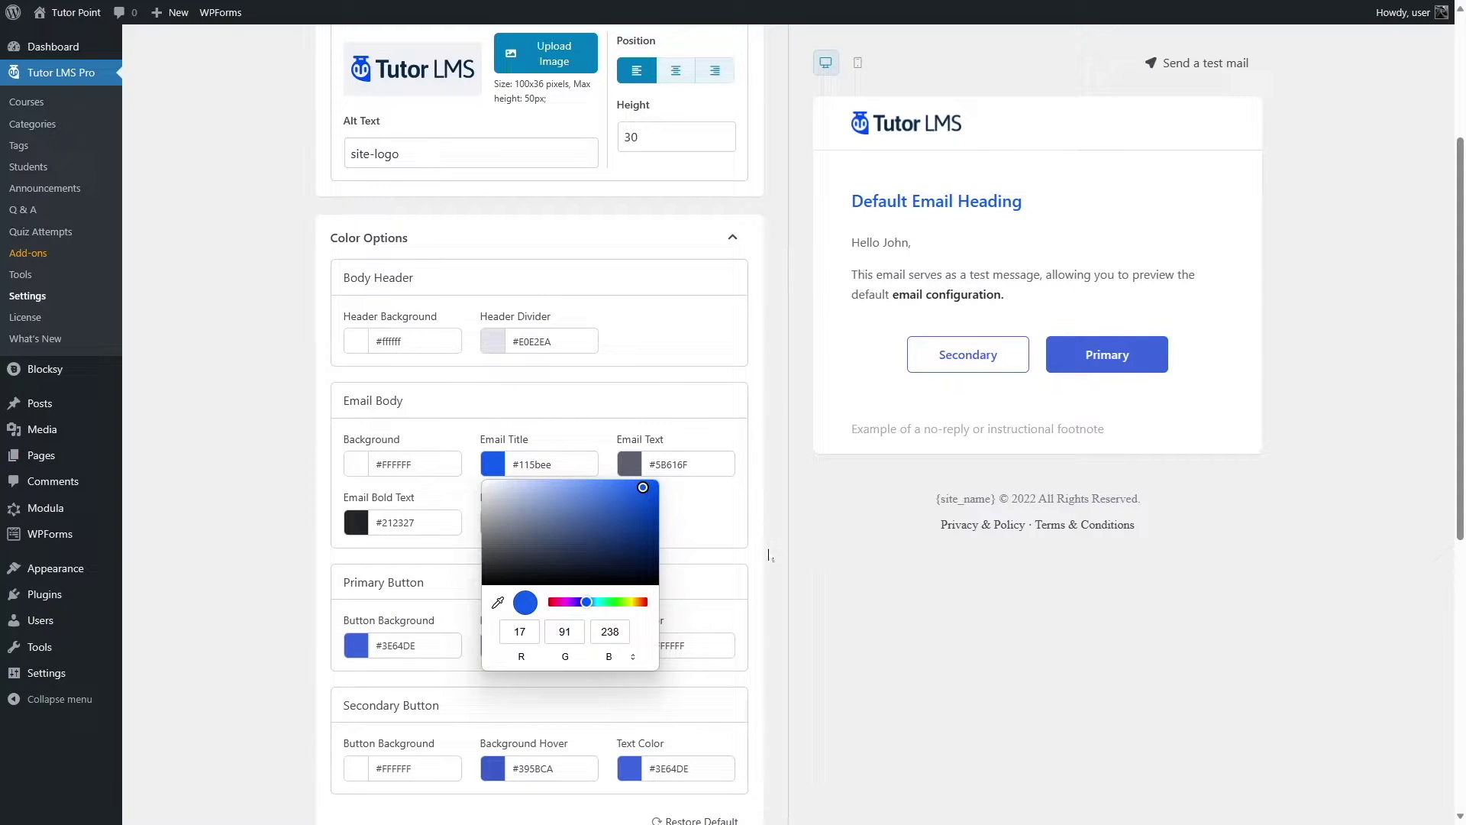
left_click(797, 531)
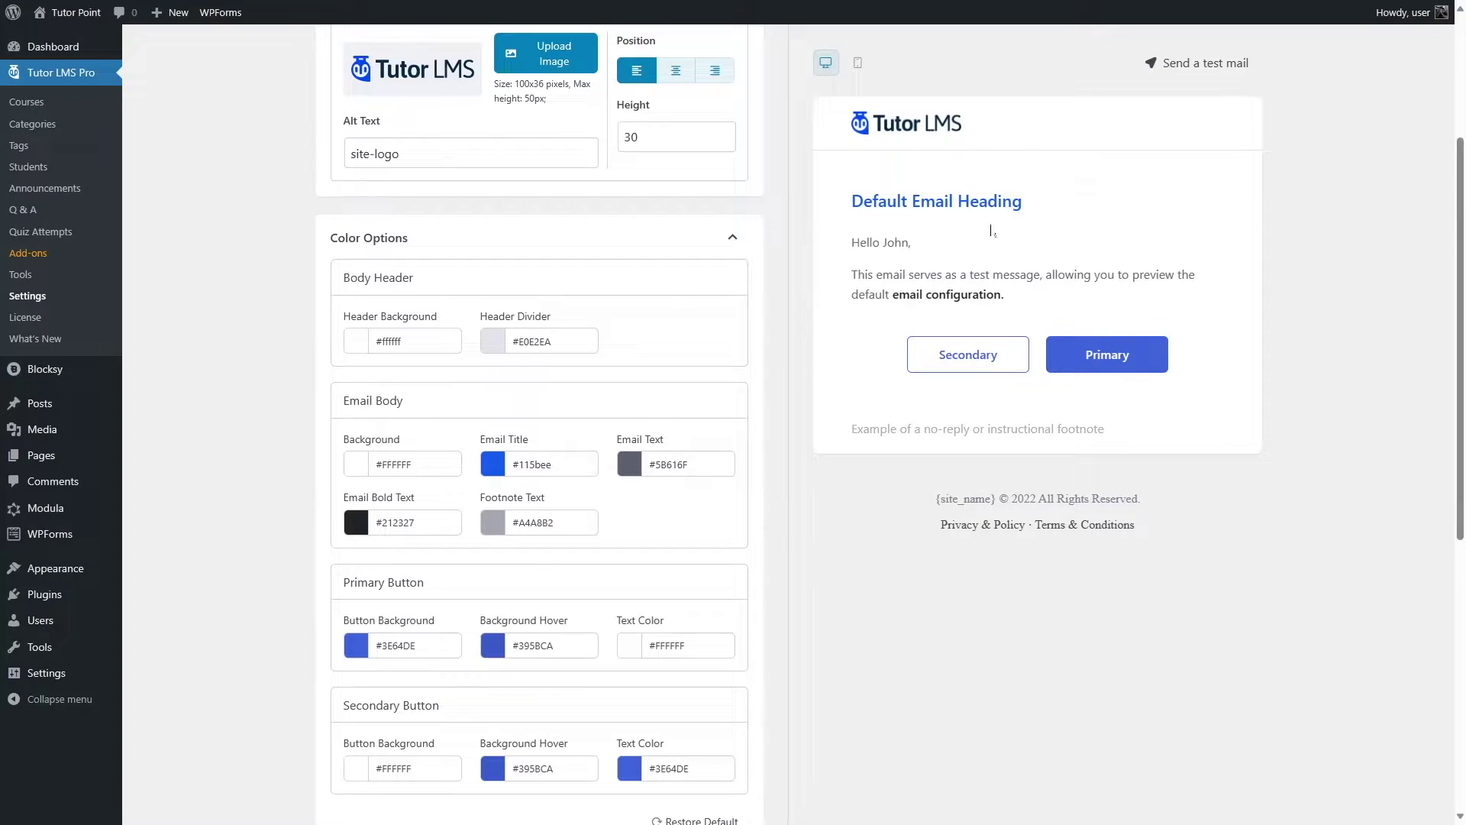
left_click(493, 524)
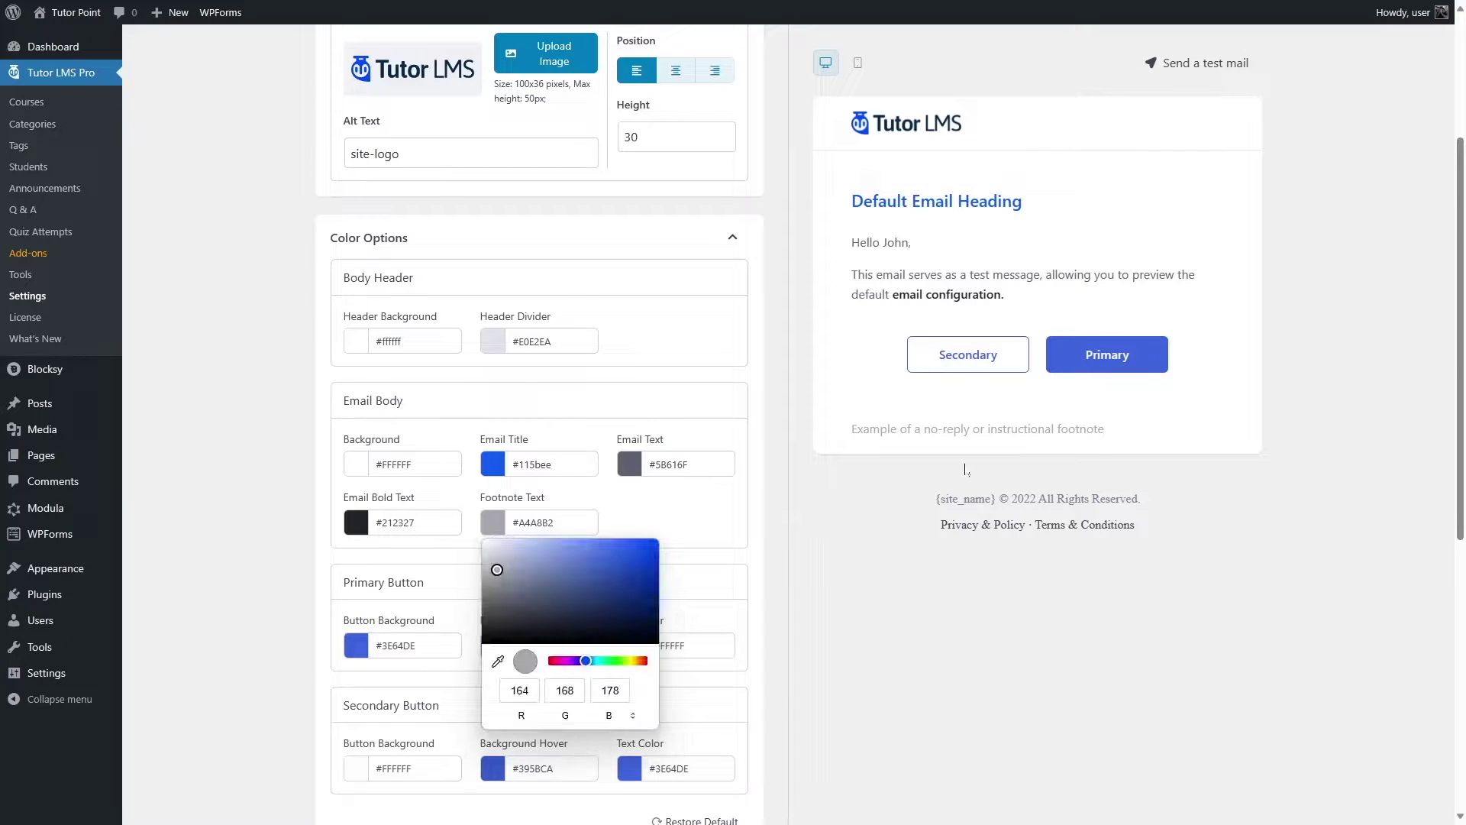
left_click_drag(588, 615, 635, 551)
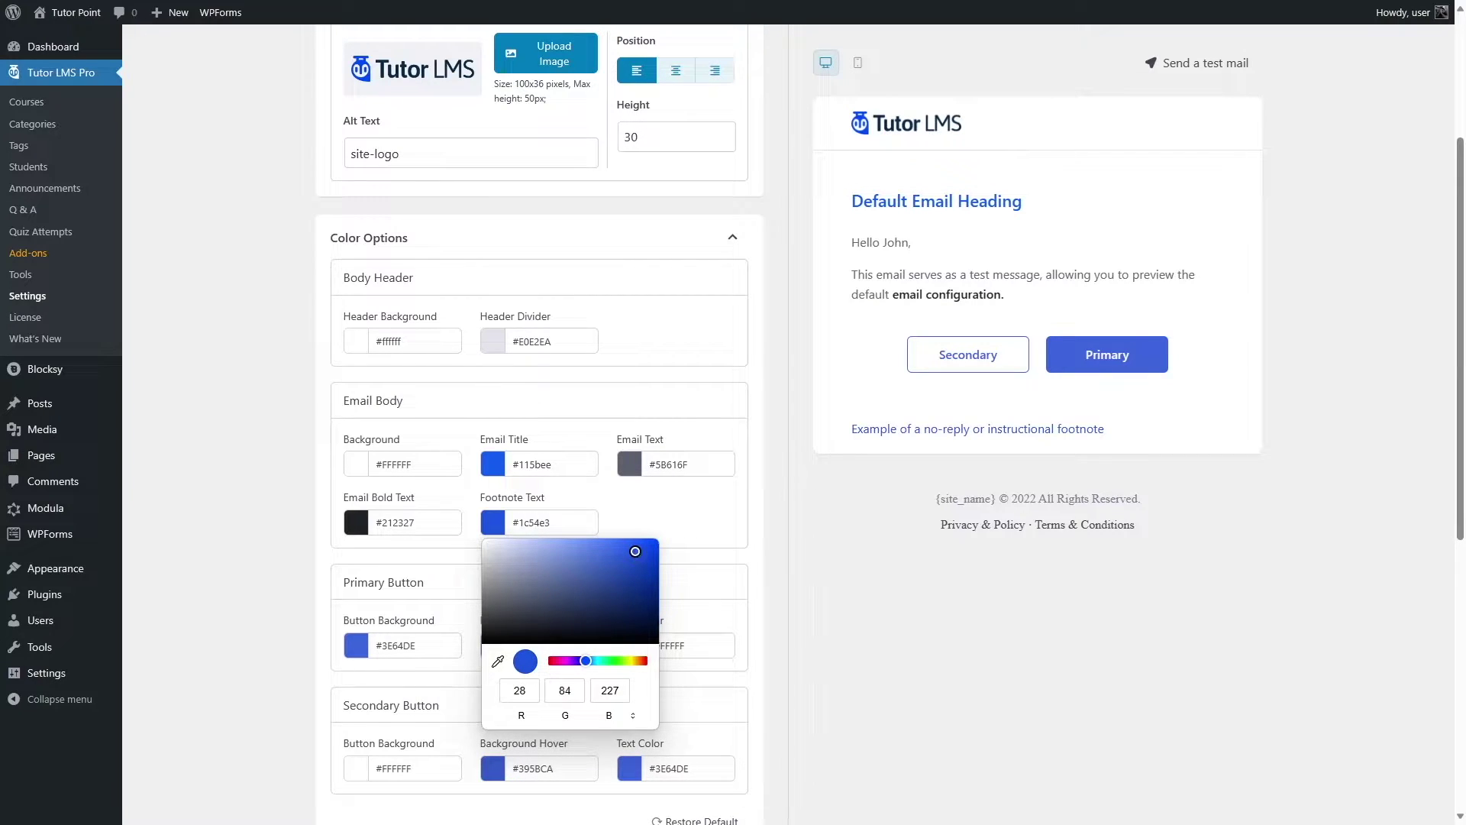
left_click(828, 524)
scroll(772, 416, "down", 3)
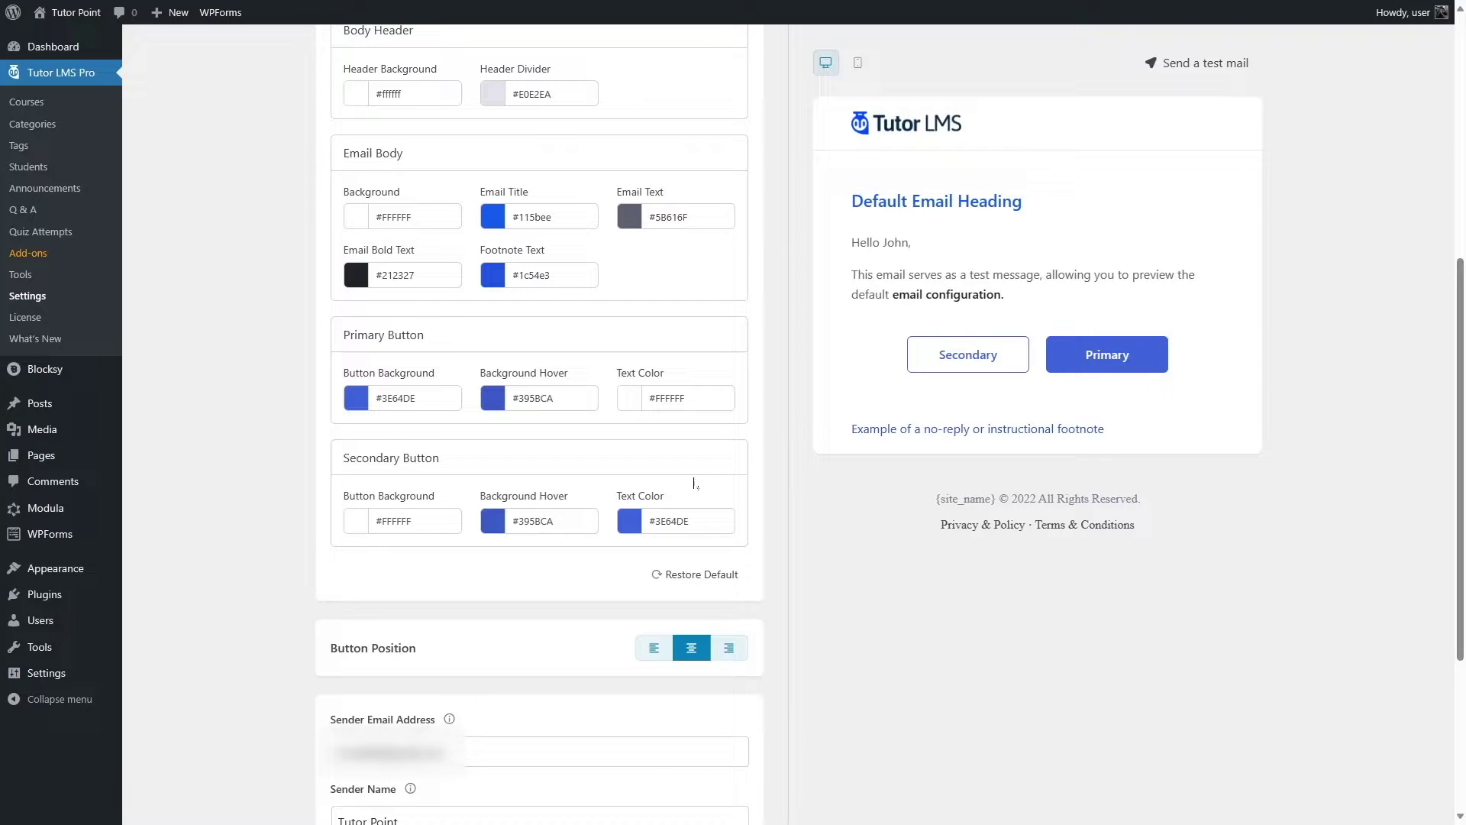
- Check the sender and footer fields, then show the email preview in mobile layout
scroll(535, 389, "down", 4)
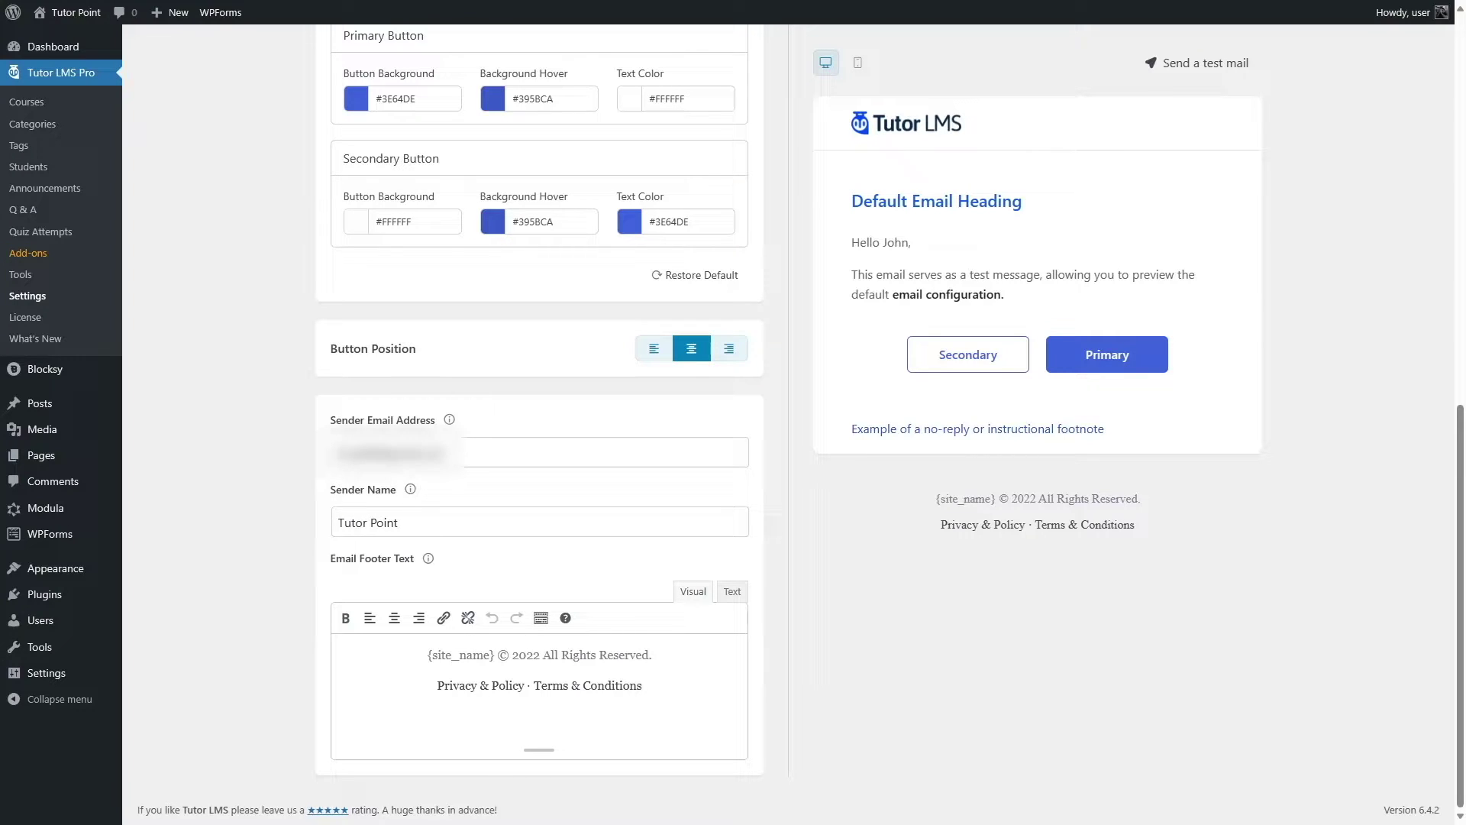
left_click_drag(426, 655, 652, 655)
left_click(643, 685)
scroll(840, 458, "up", 10)
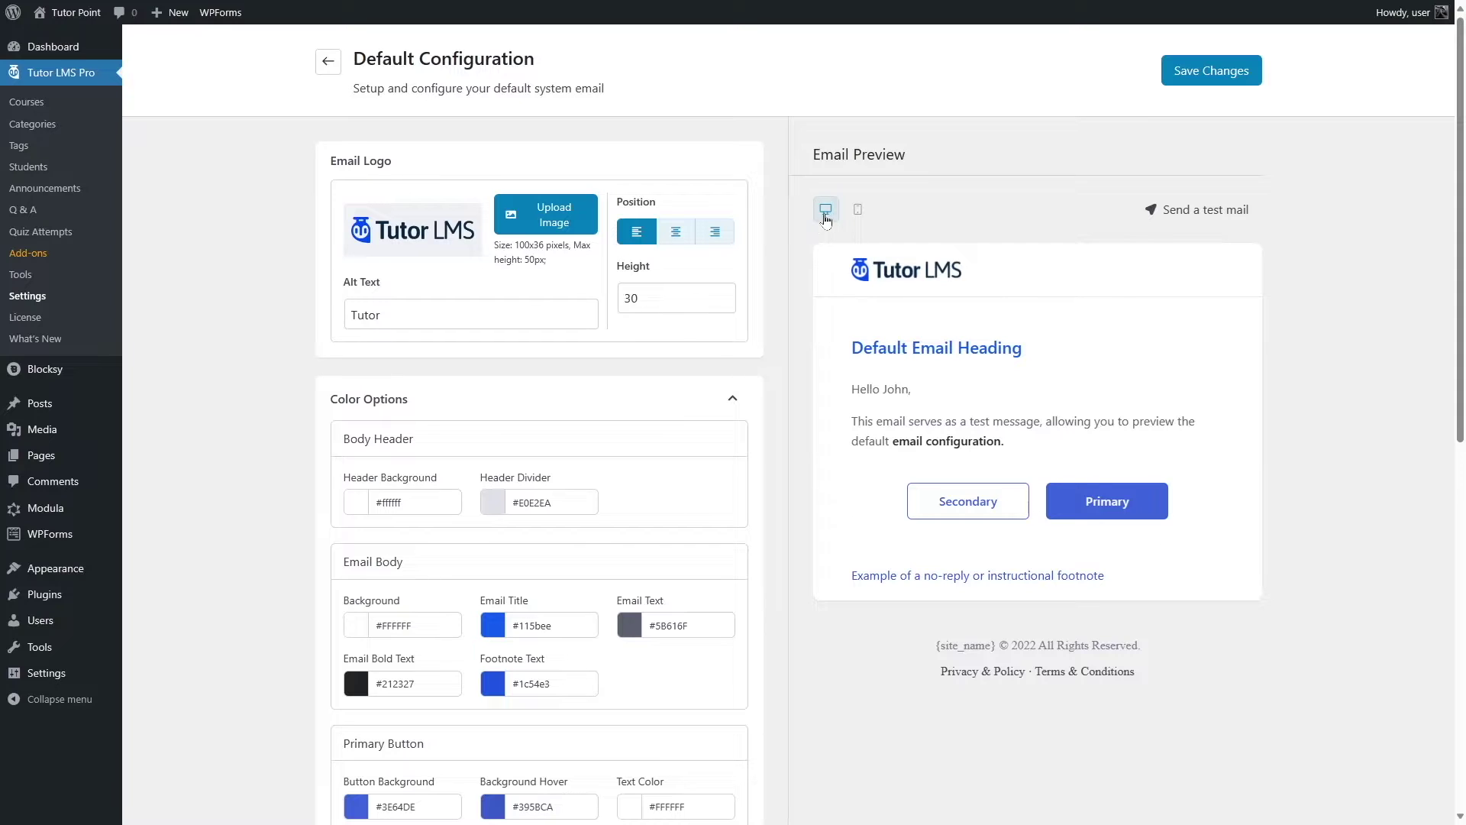
left_click(858, 210)
- Restore the desktop preview, save the Default Configuration, and return to the Email settings list
scroll(1039, 435, "down", 5)
scroll(1038, 435, "up", 5)
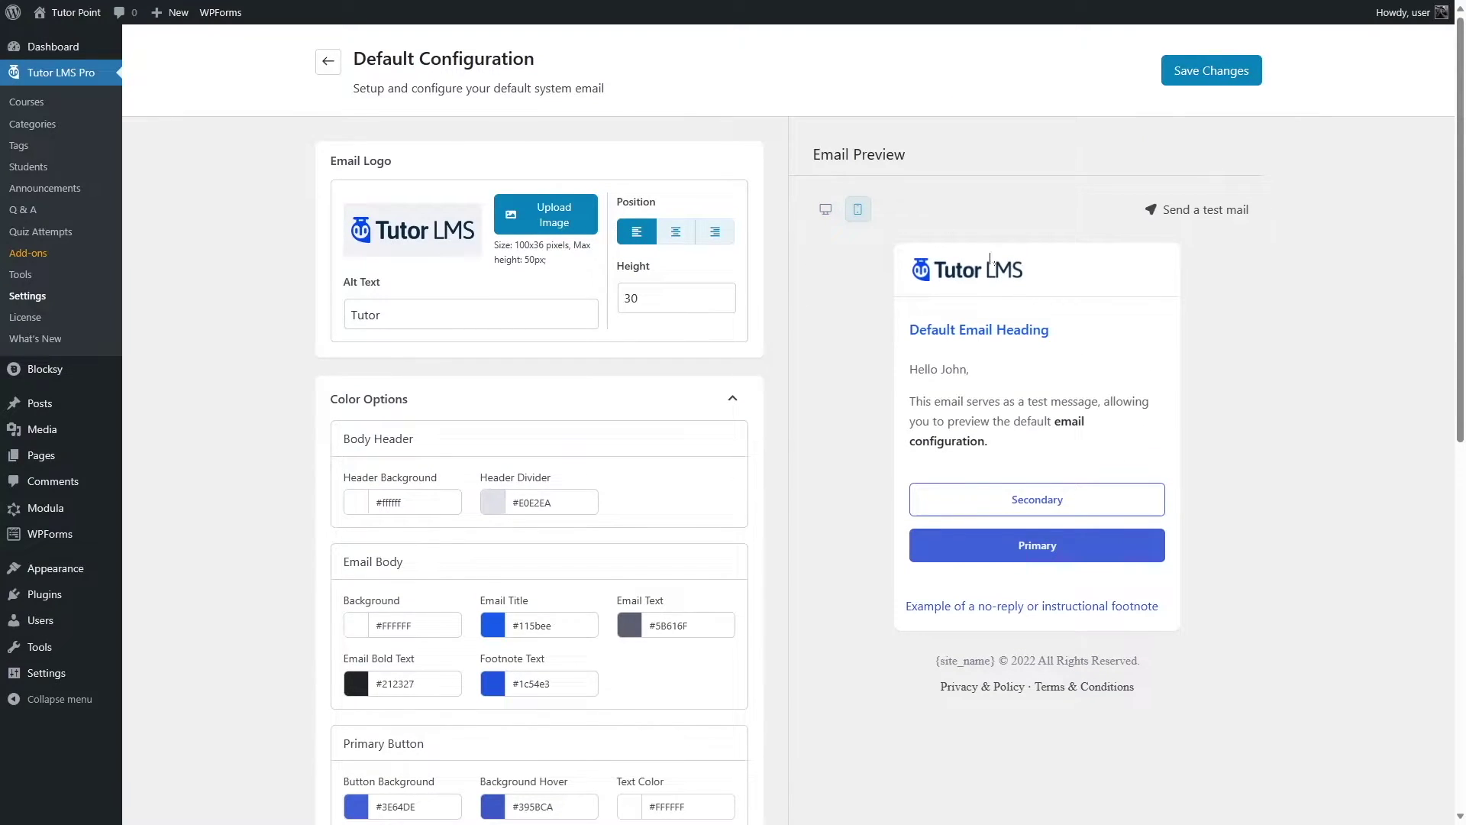
left_click(825, 209)
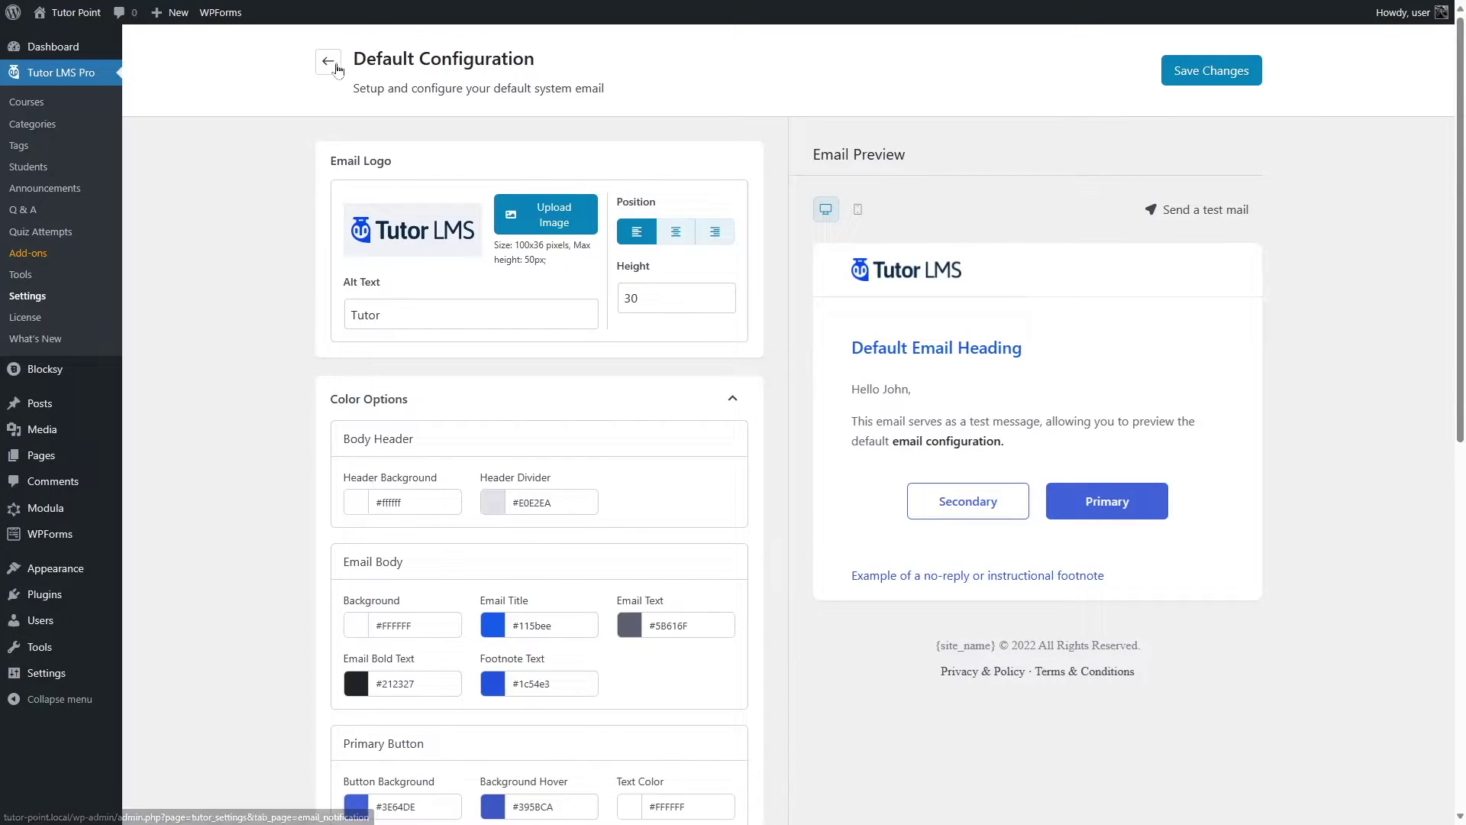
left_click(1223, 80)
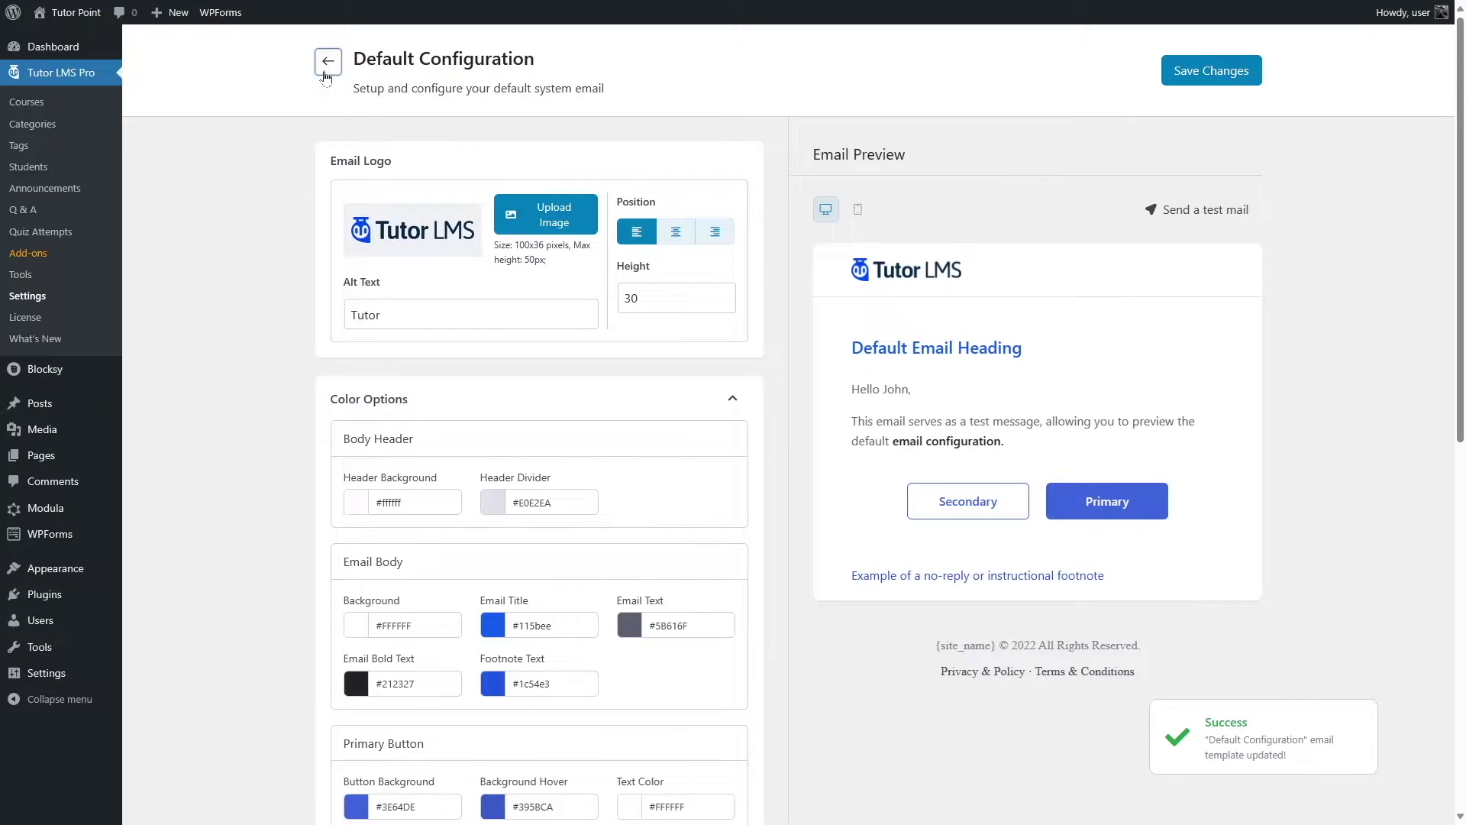
left_click(327, 61)
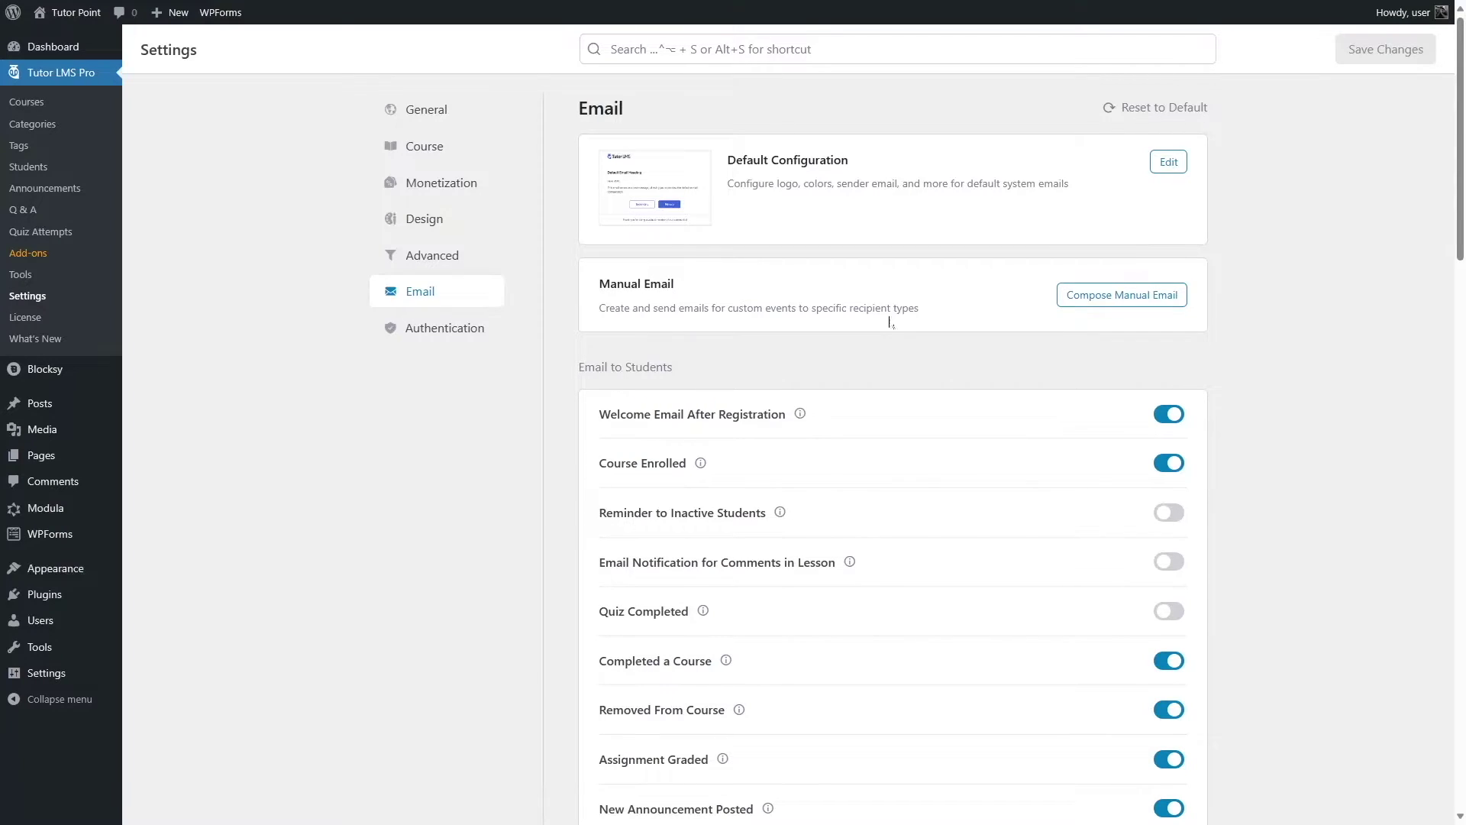
- Start a manual email with the receiver type set to All instructors
left_click(1094, 304)
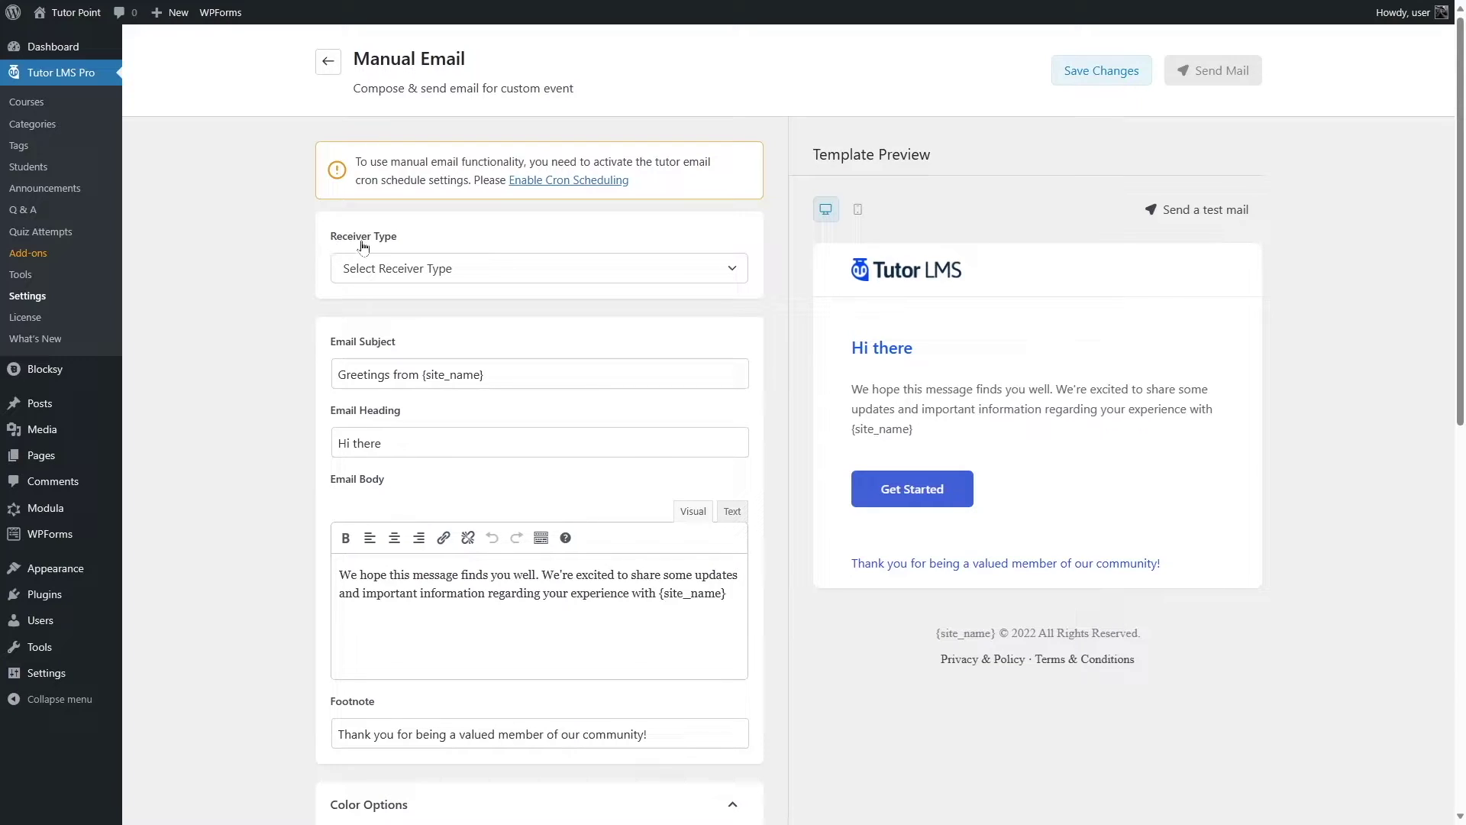
left_click(379, 271)
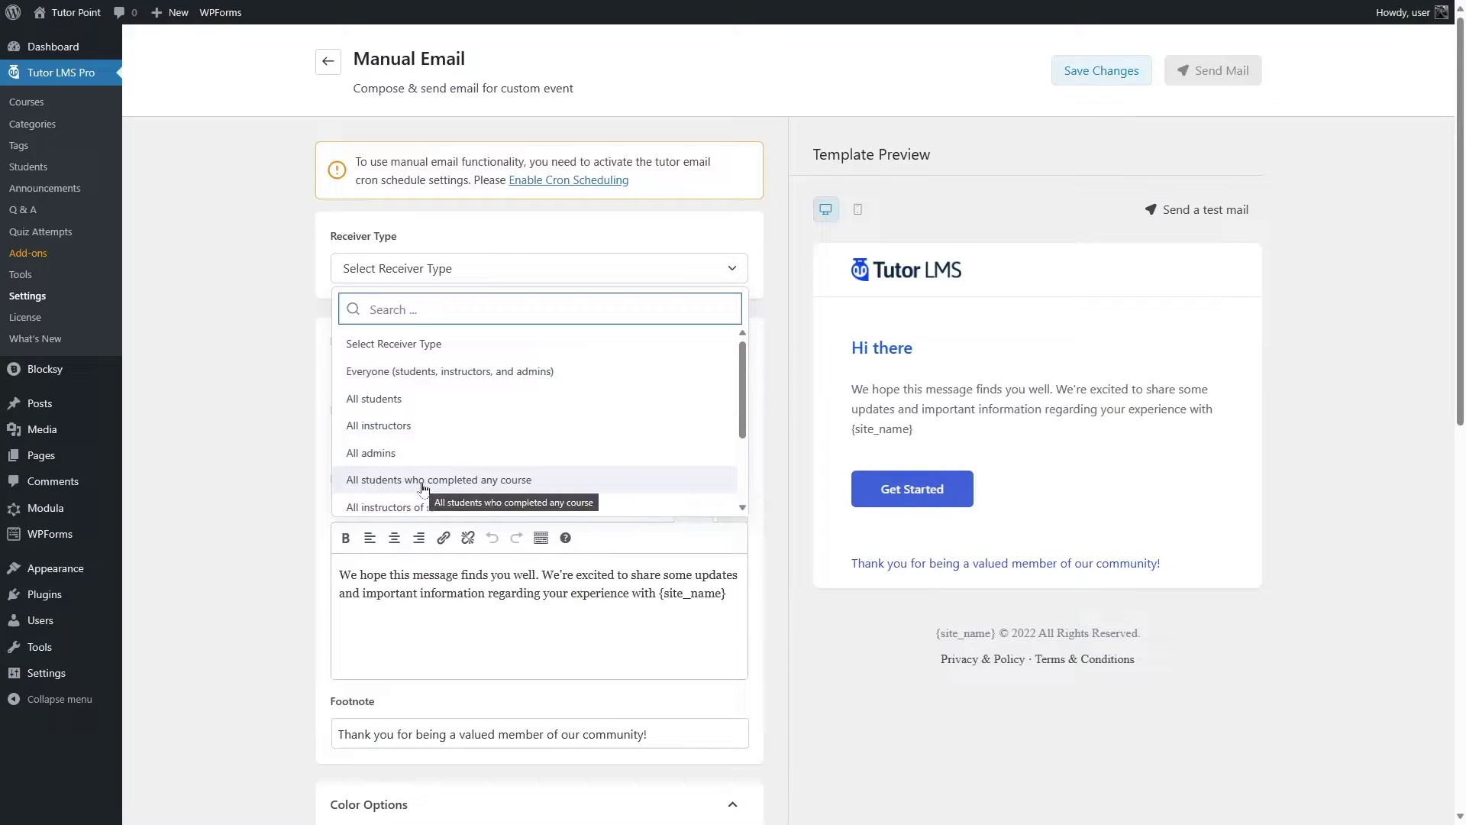
scroll(549, 481, "down", 3)
scroll(479, 412, "up", 3)
left_click(458, 423)
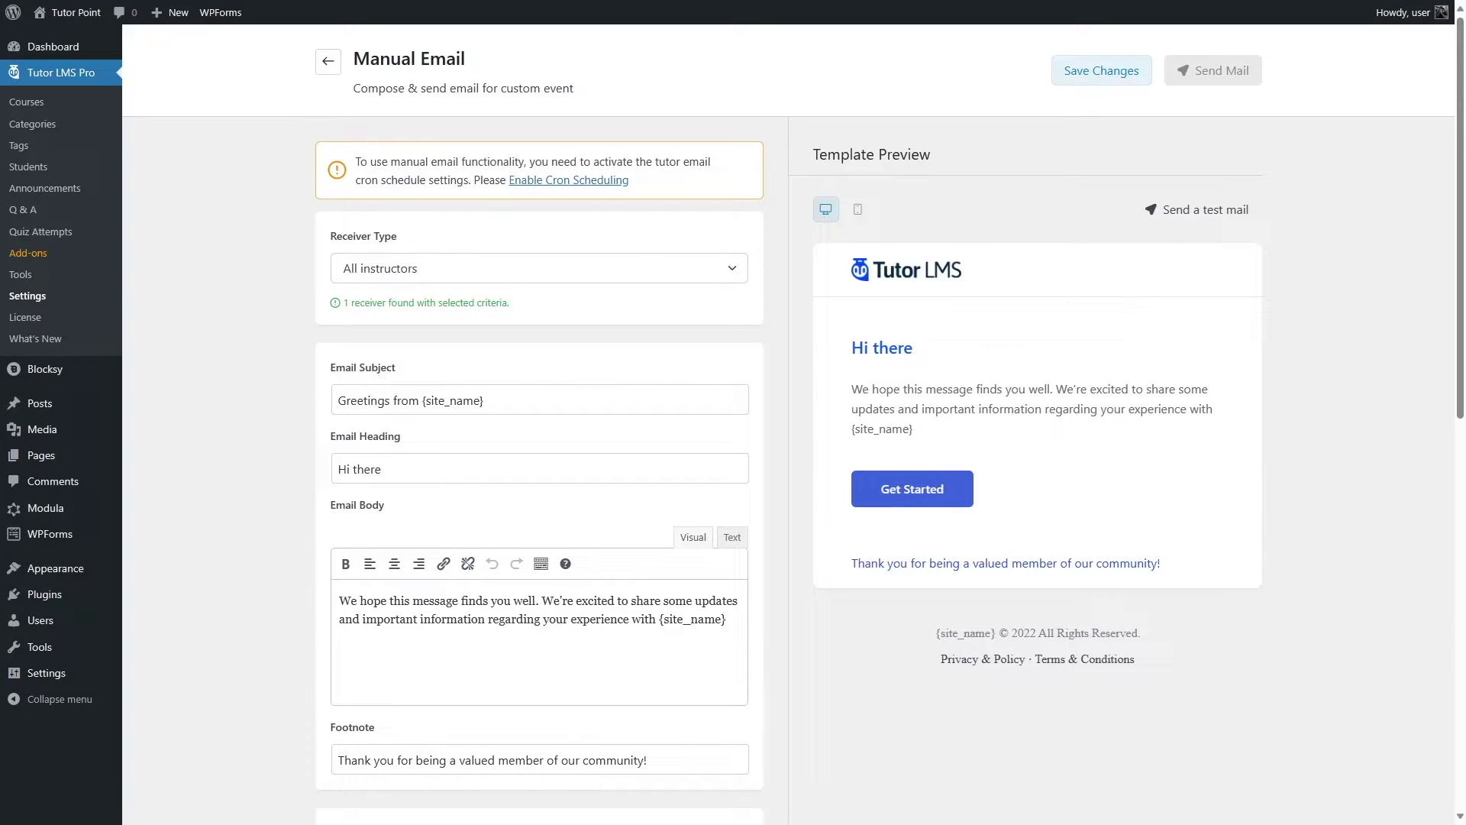
- Review the subject, 'Hi there' heading and body text of the manual email
mouse_move(484, 400)
left_mouse_down()
mouse_move(338, 400)
mouse_move(481, 401)
left_mouse_up()
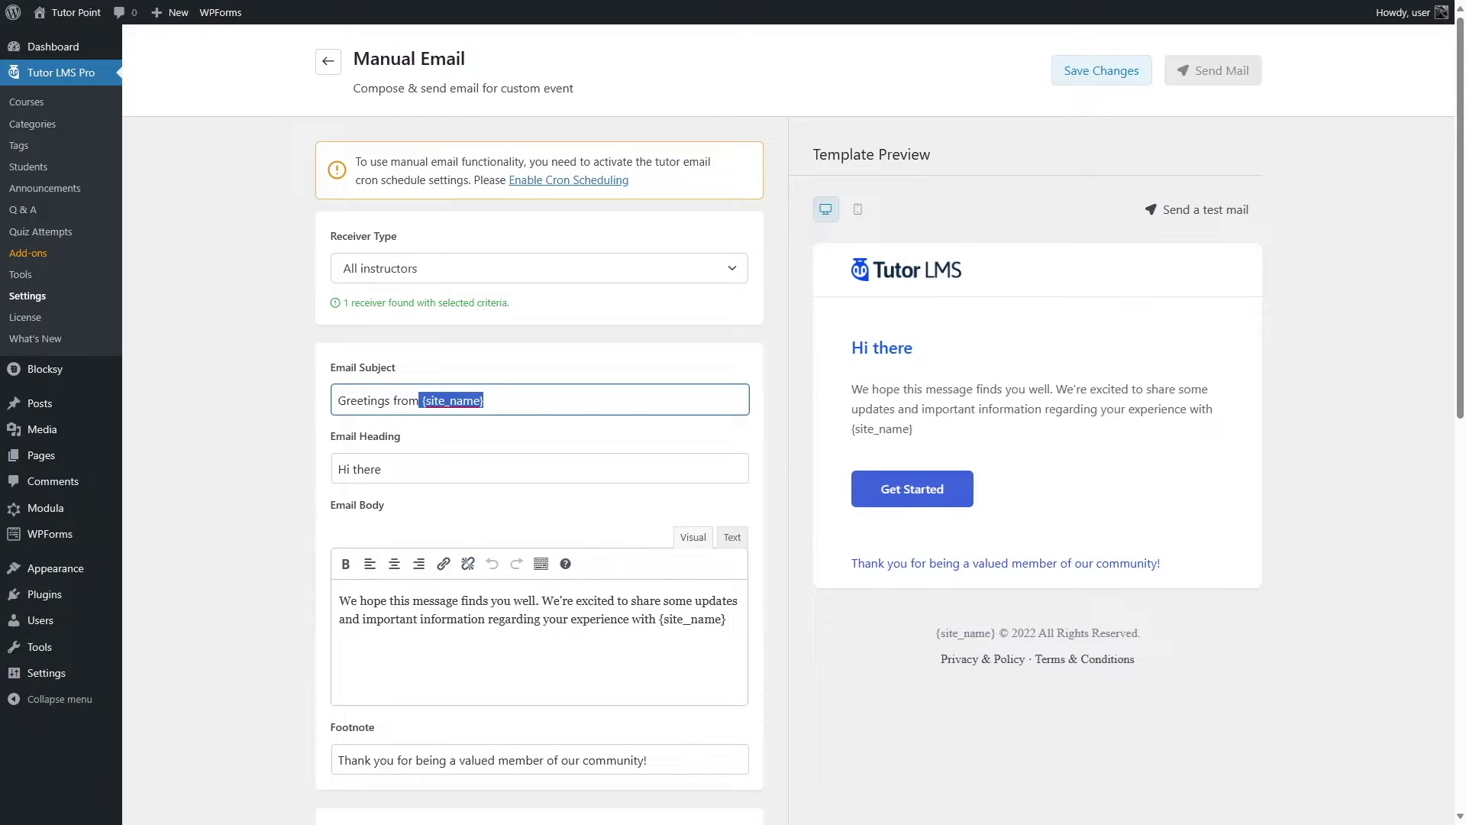
left_click(302, 439)
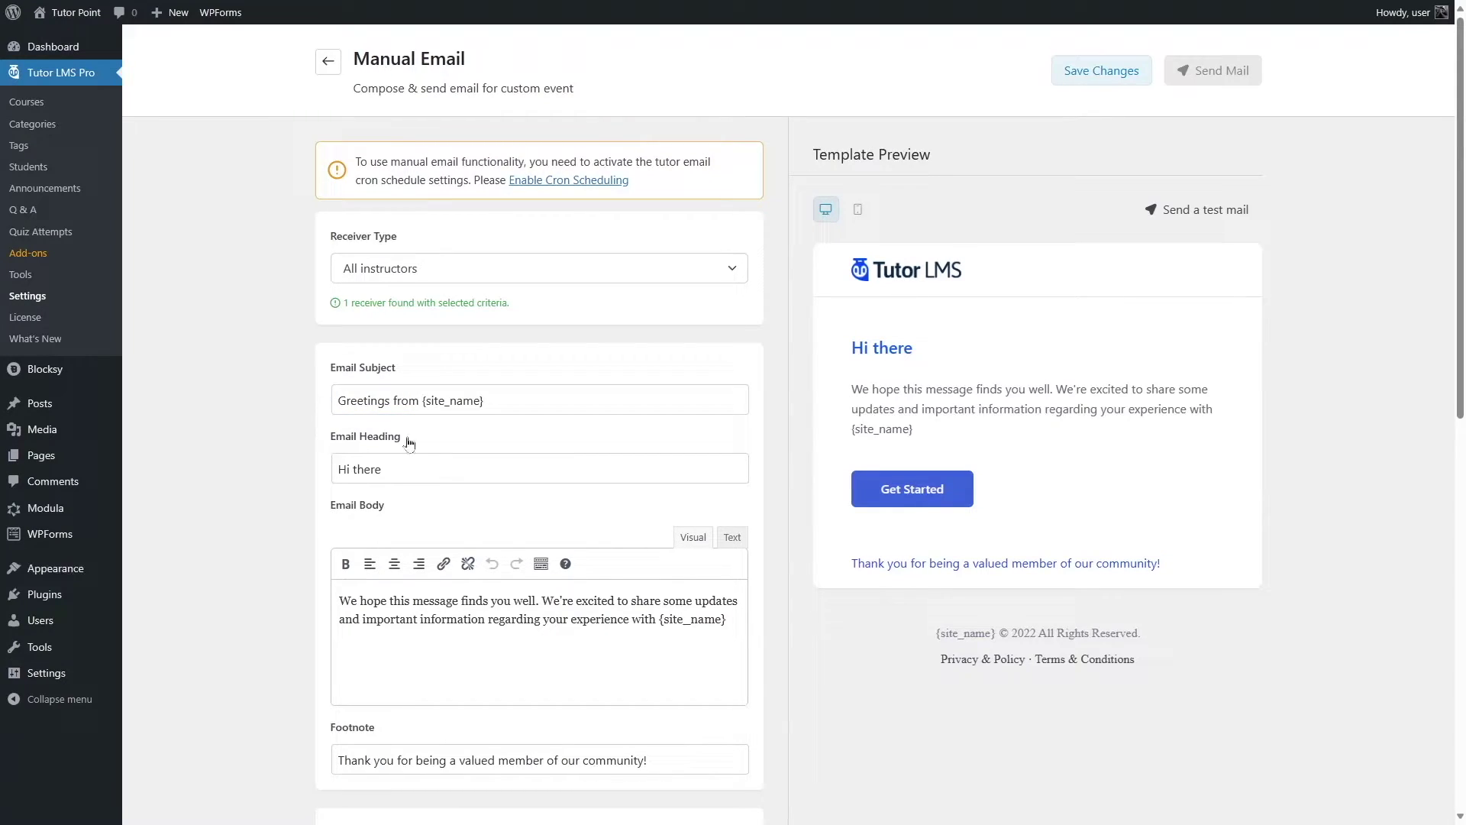
left_click_drag(386, 469, 288, 476)
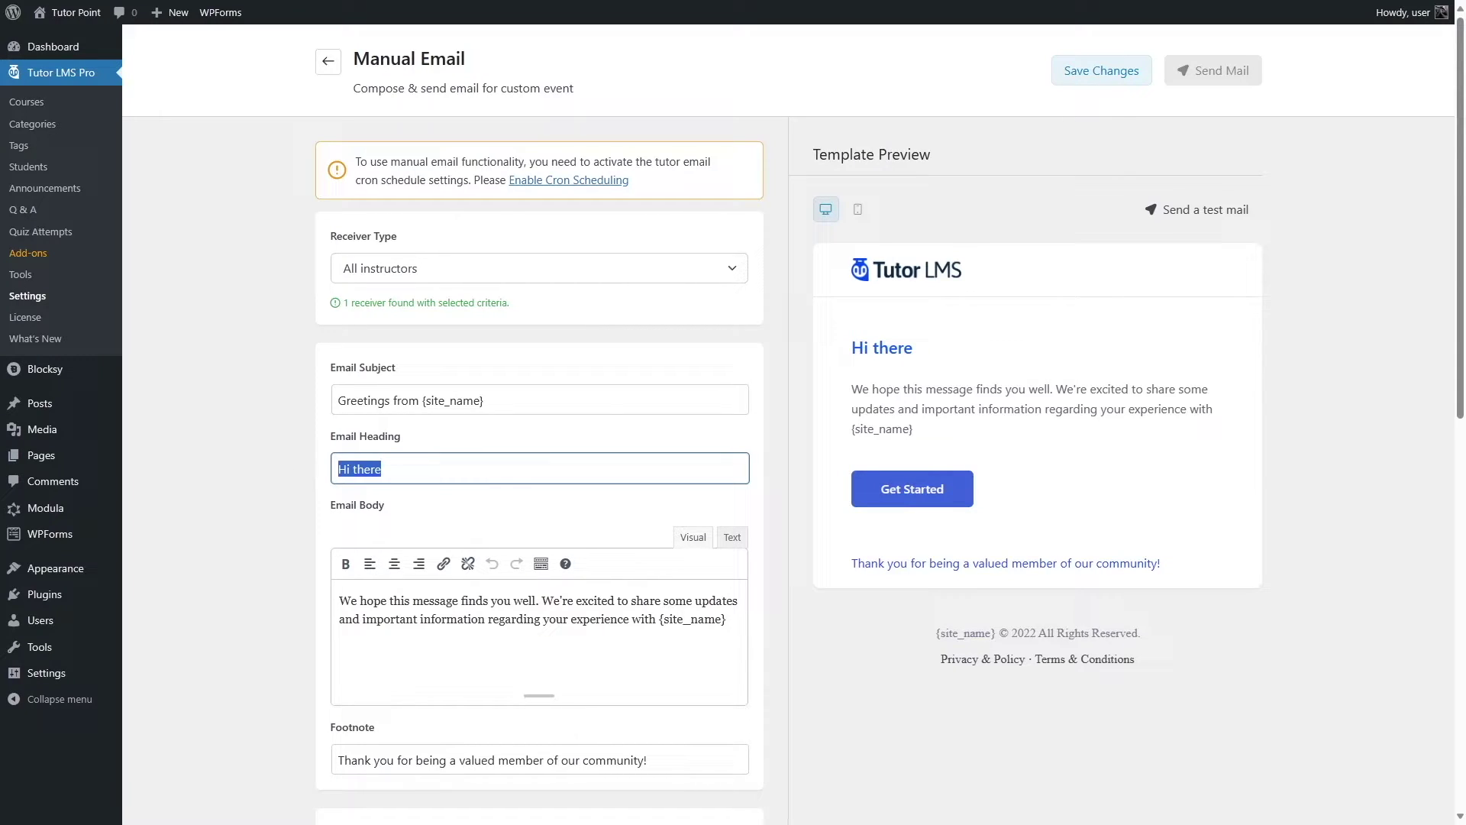
left_click_drag(718, 619, 373, 600)
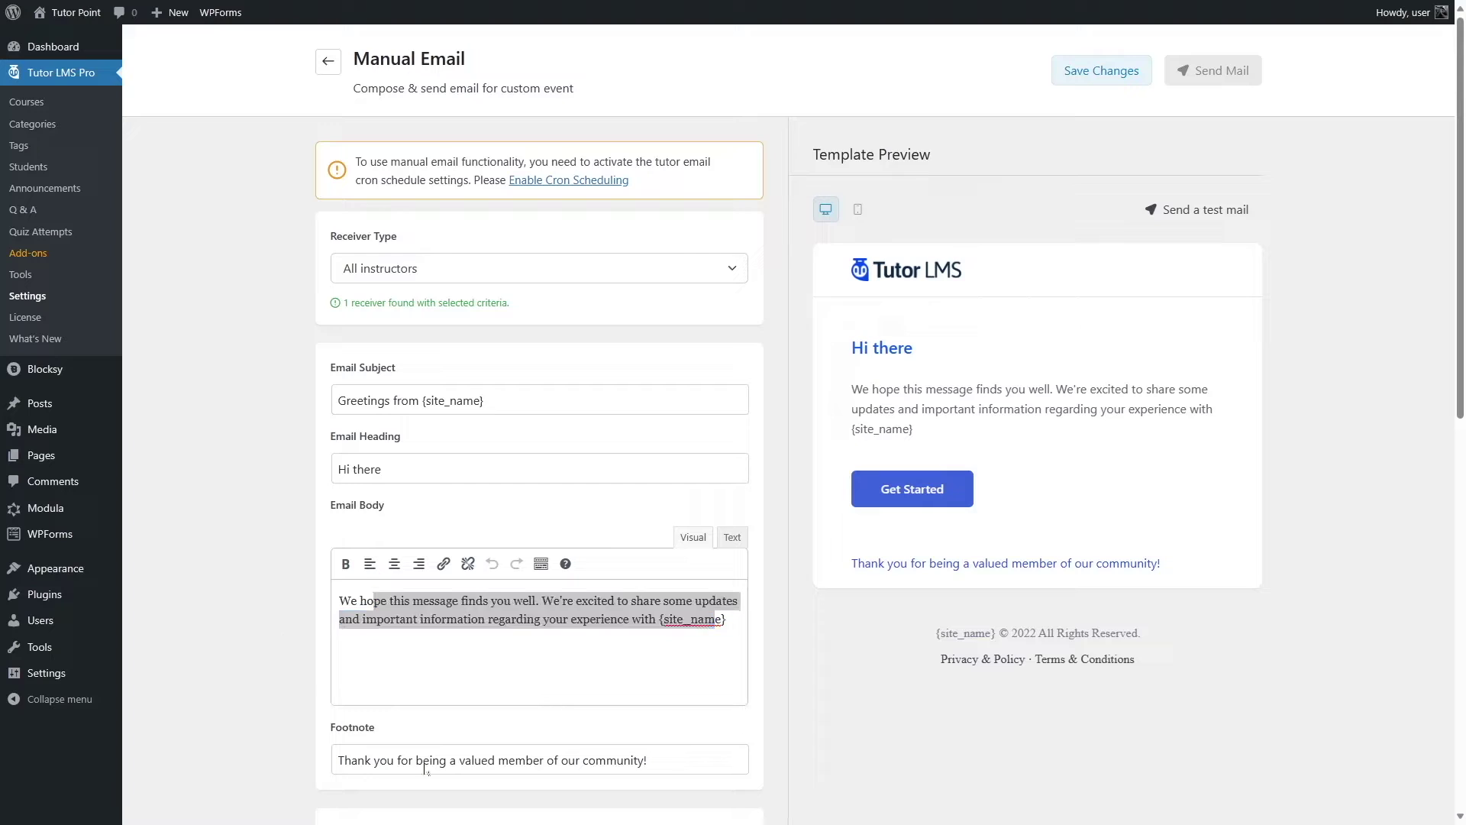
scroll(661, 313, "down", 6)
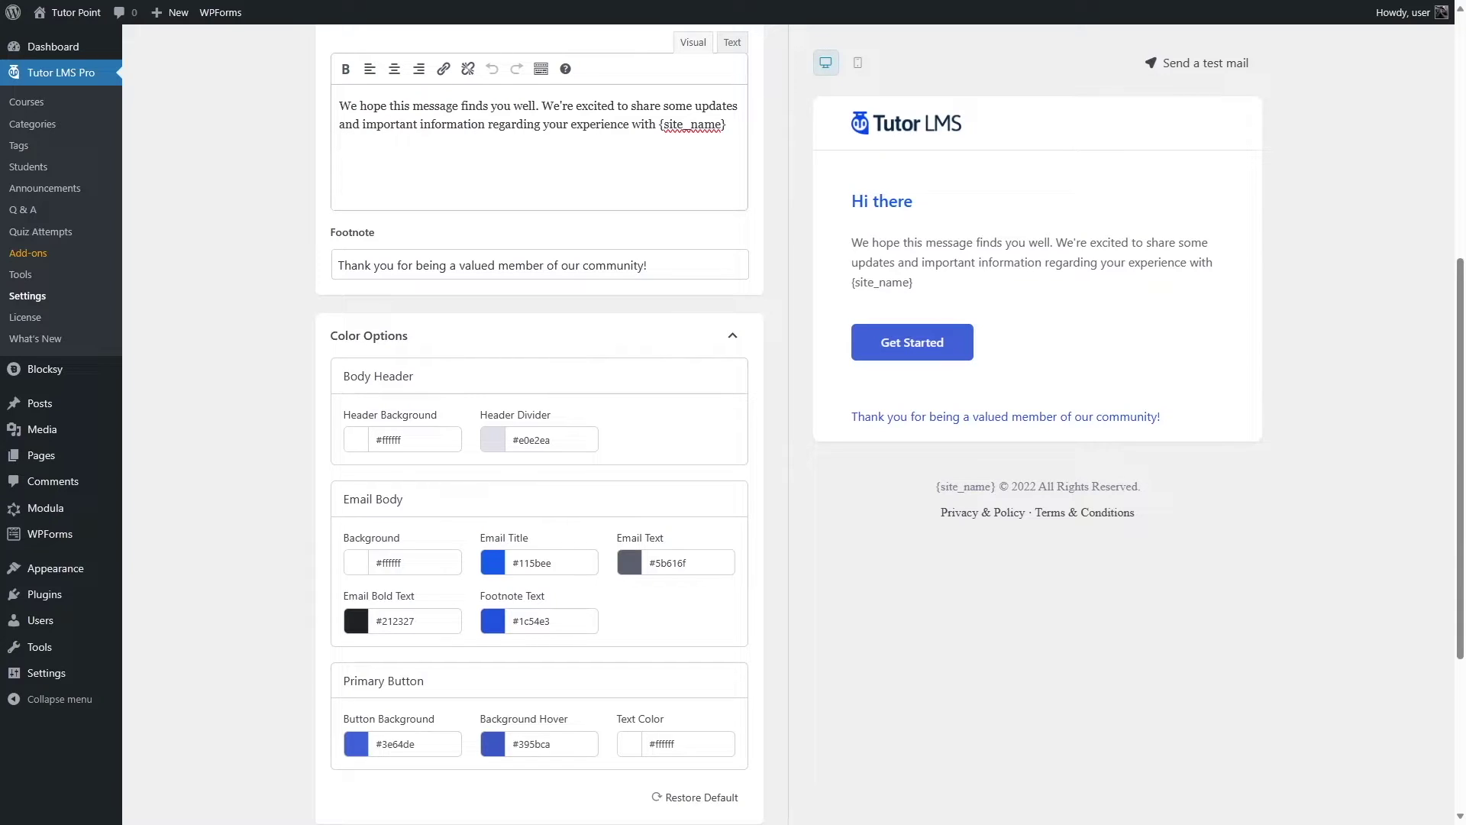
scroll(700, 261, "down", 3)
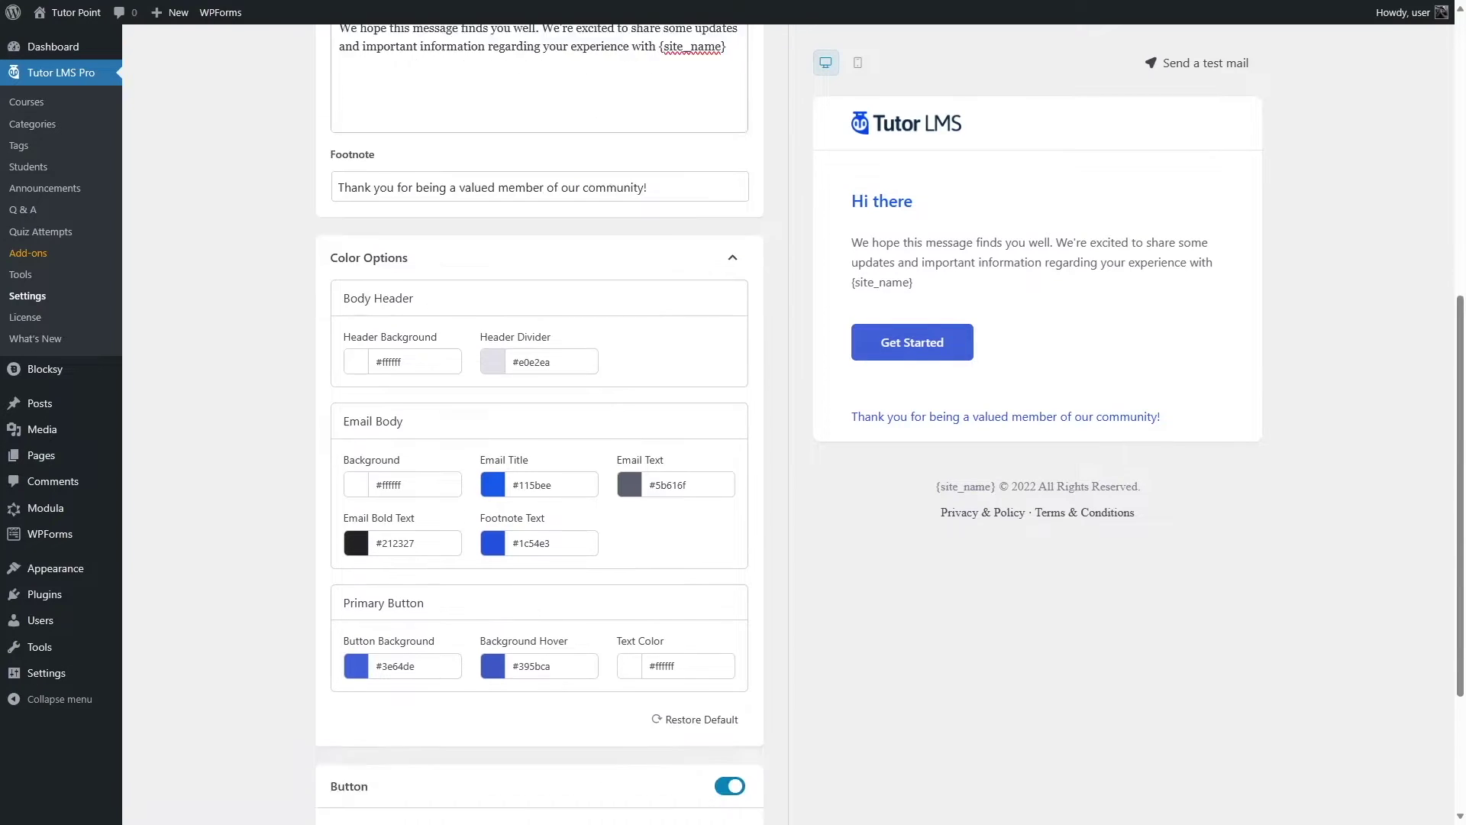
scroll(923, 233, "down", 1)
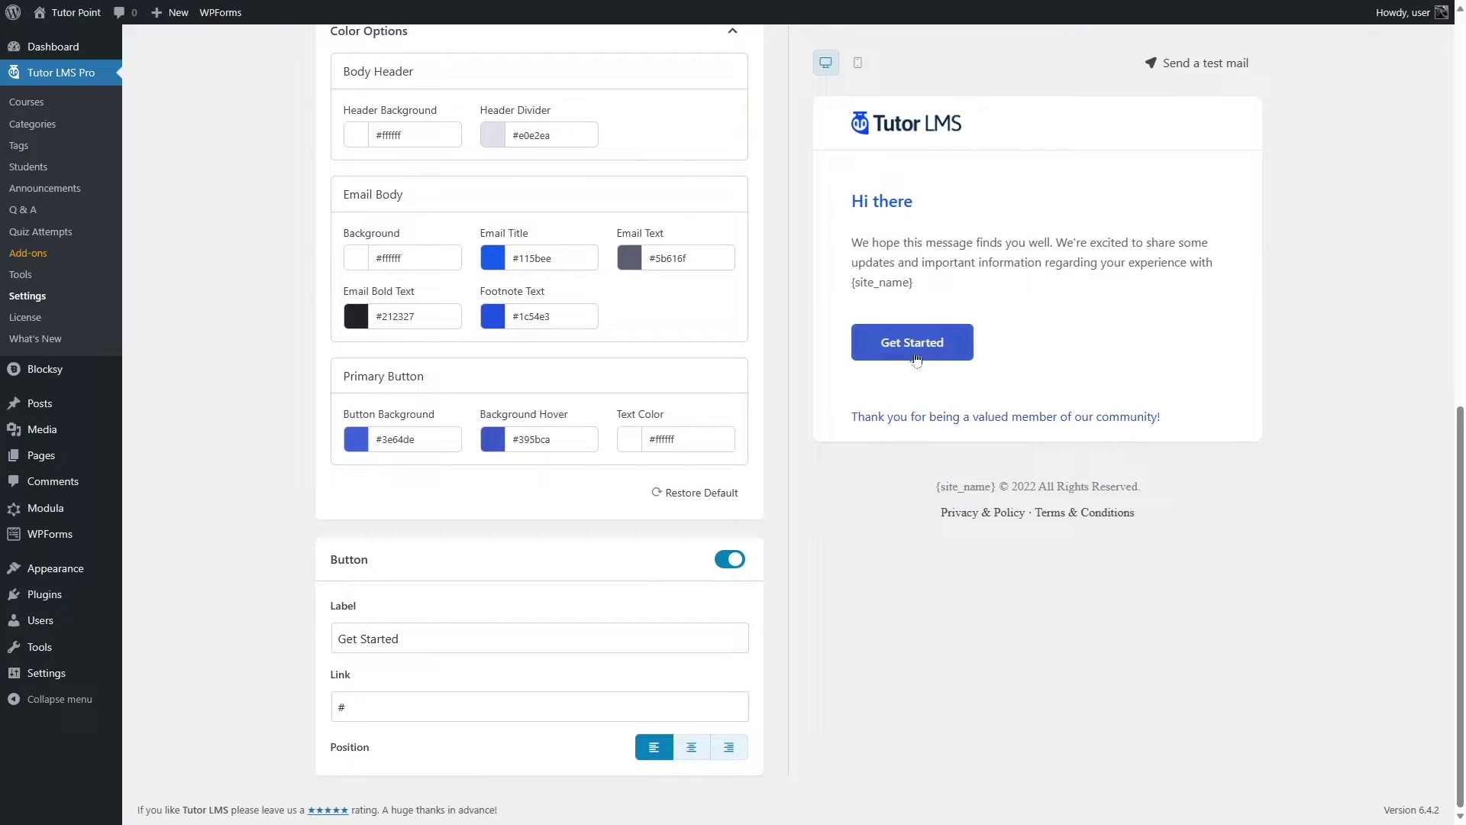
key("Tab")
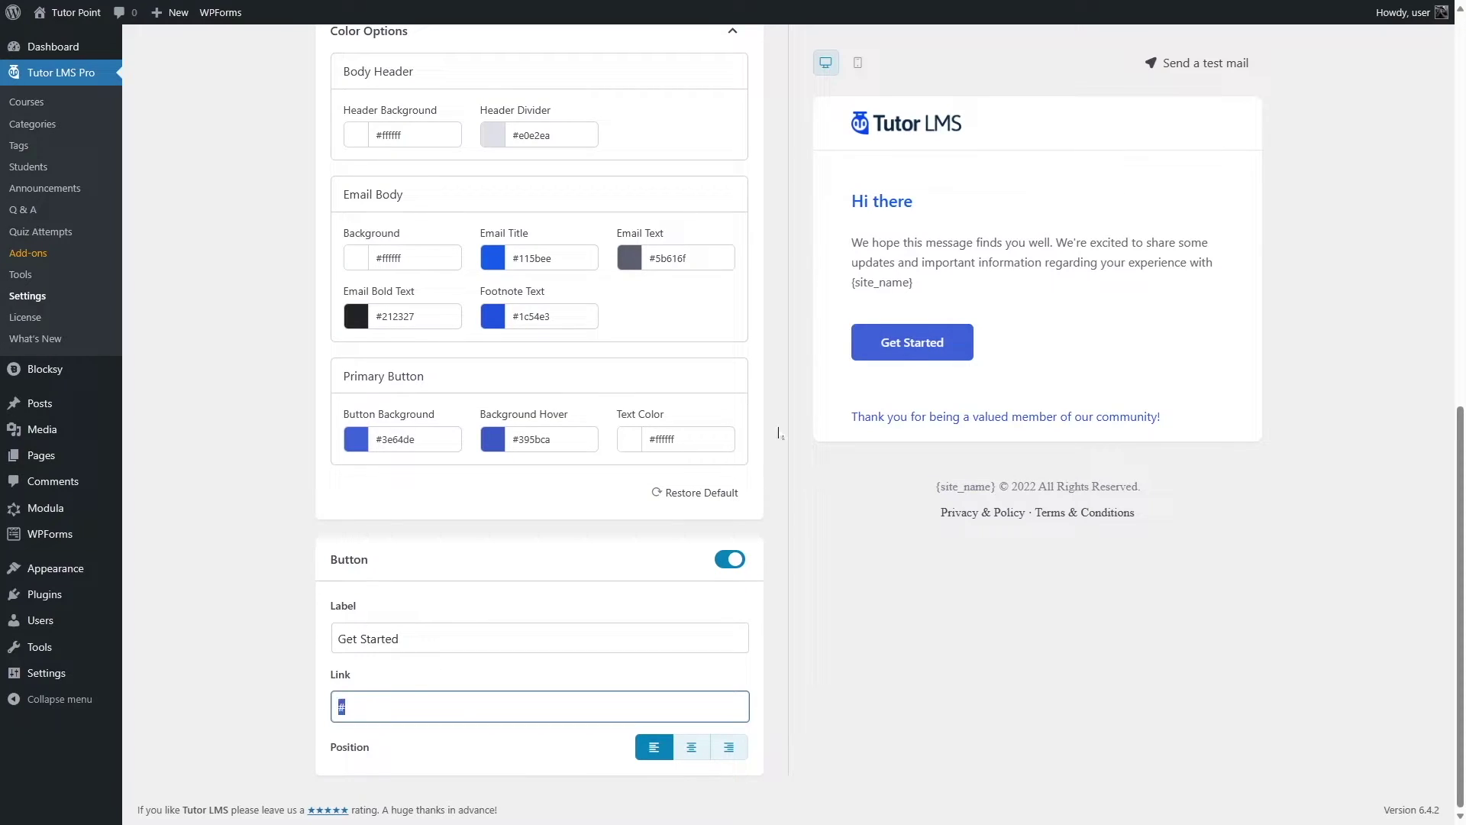
left_click(693, 749)
left_click(729, 747)
left_click(691, 747)
left_click(653, 747)
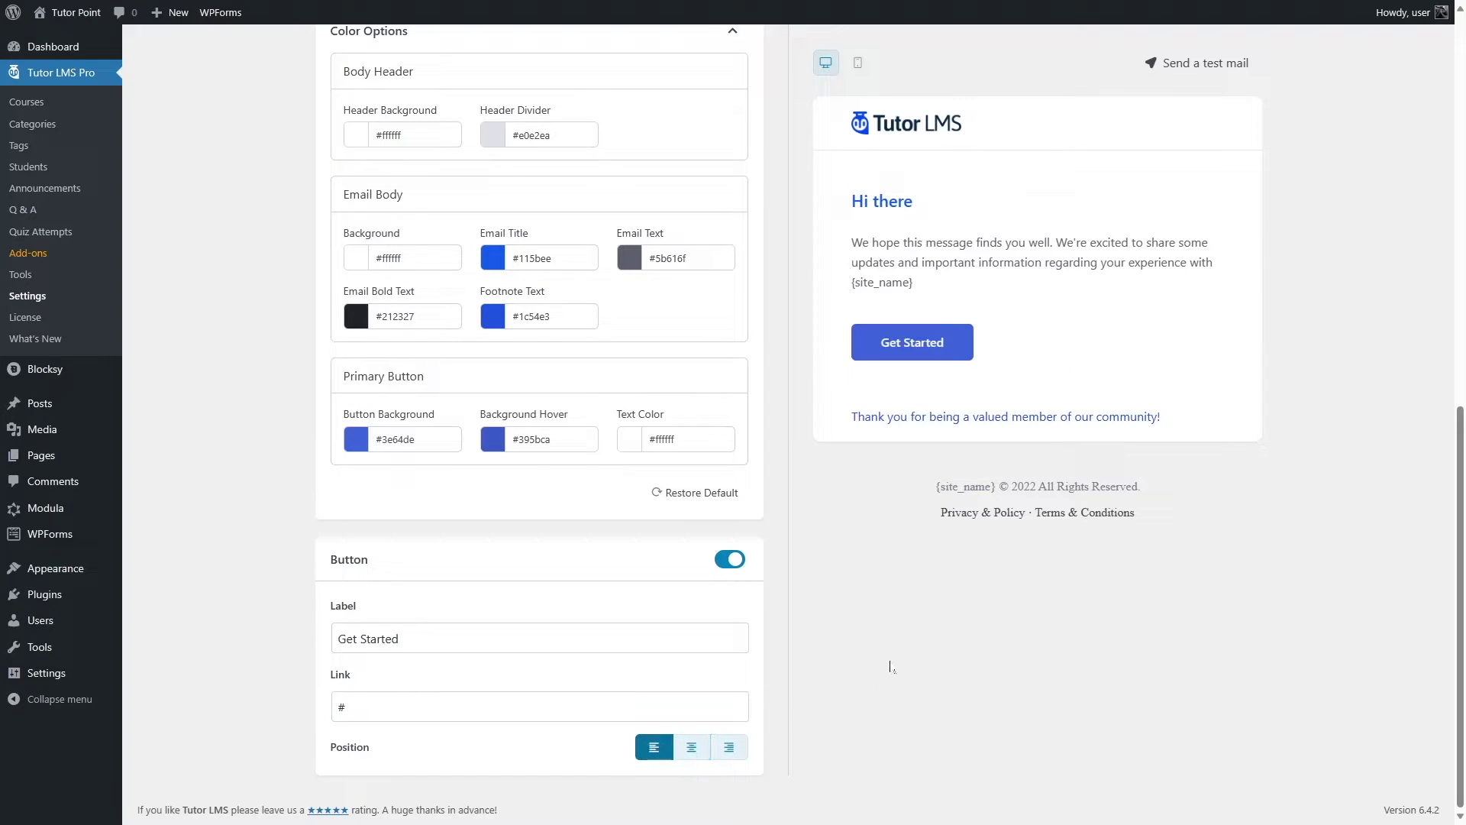
scroll(696, 625, "up", 10)
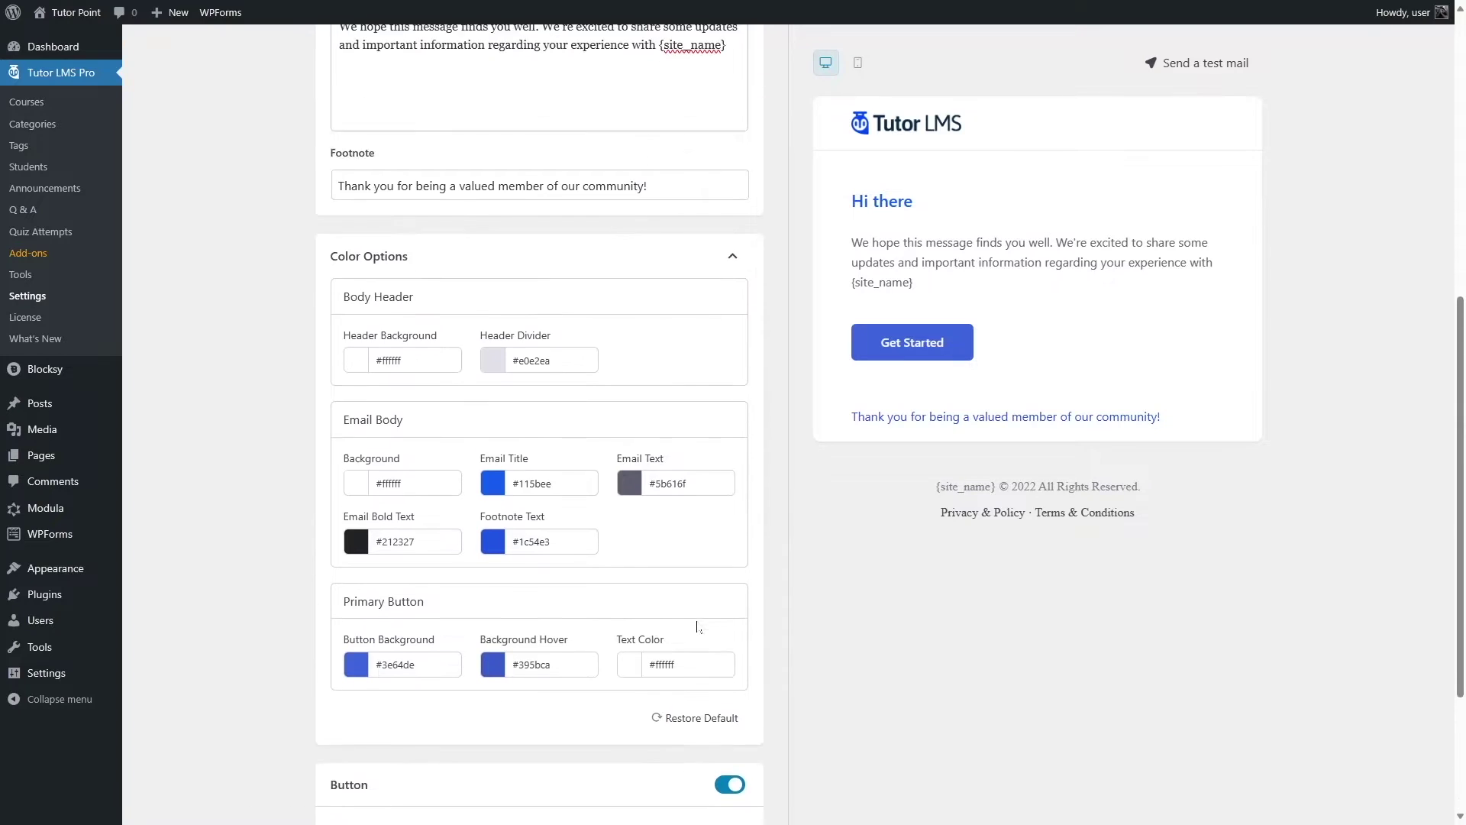
left_click(858, 218)
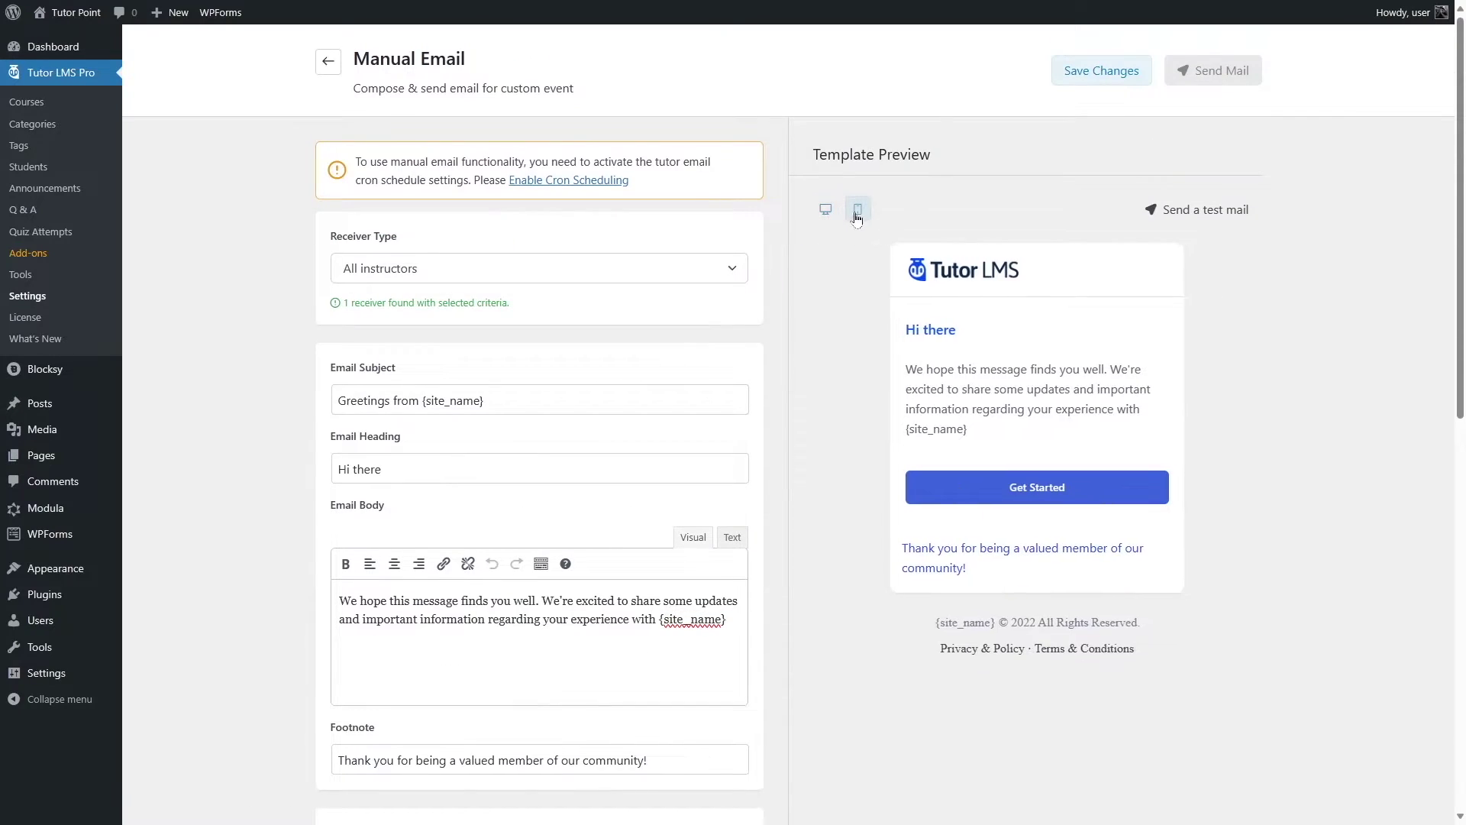
left_click(825, 209)
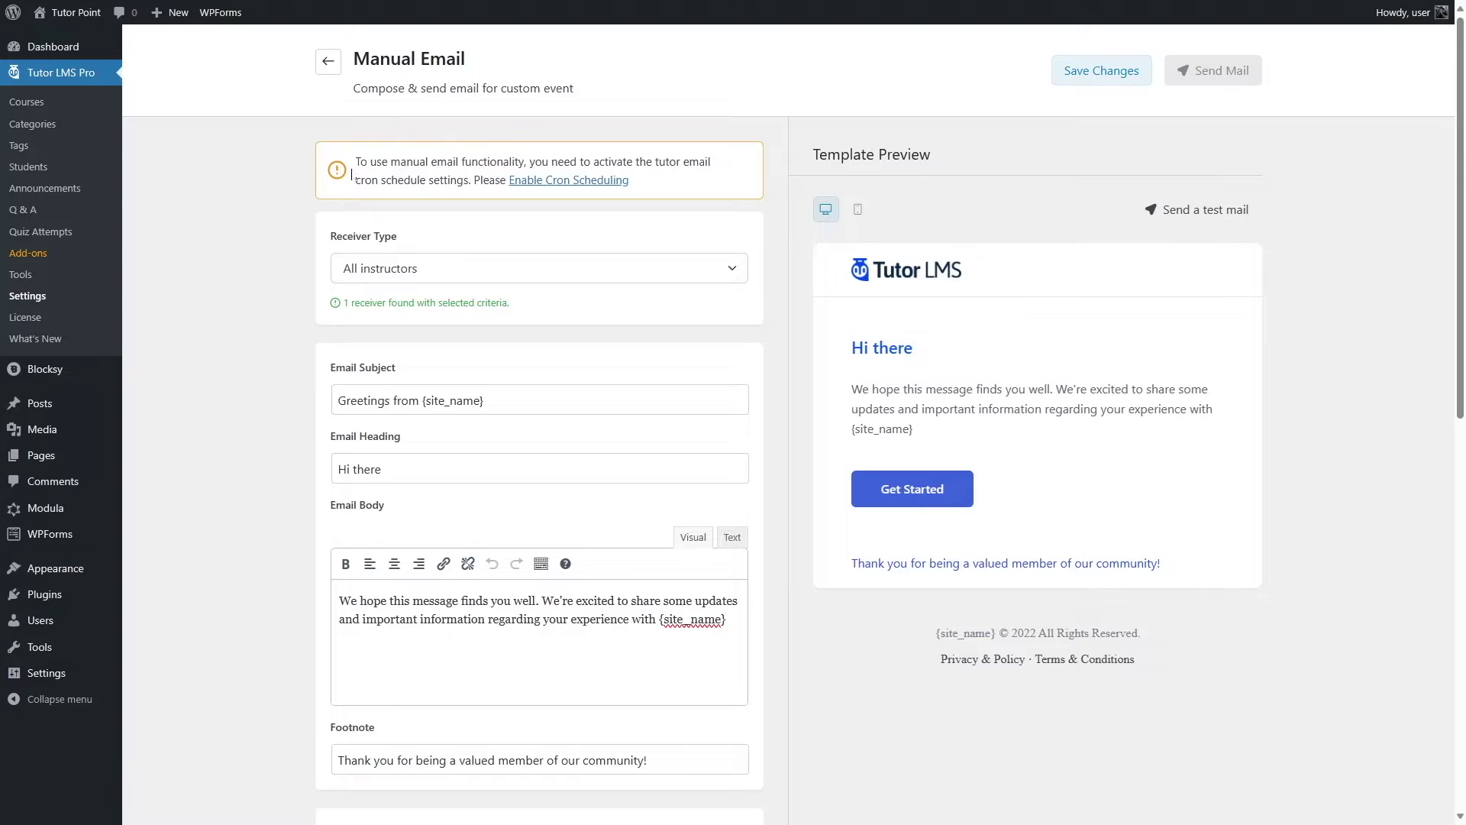
left_click_drag(355, 161, 641, 185)
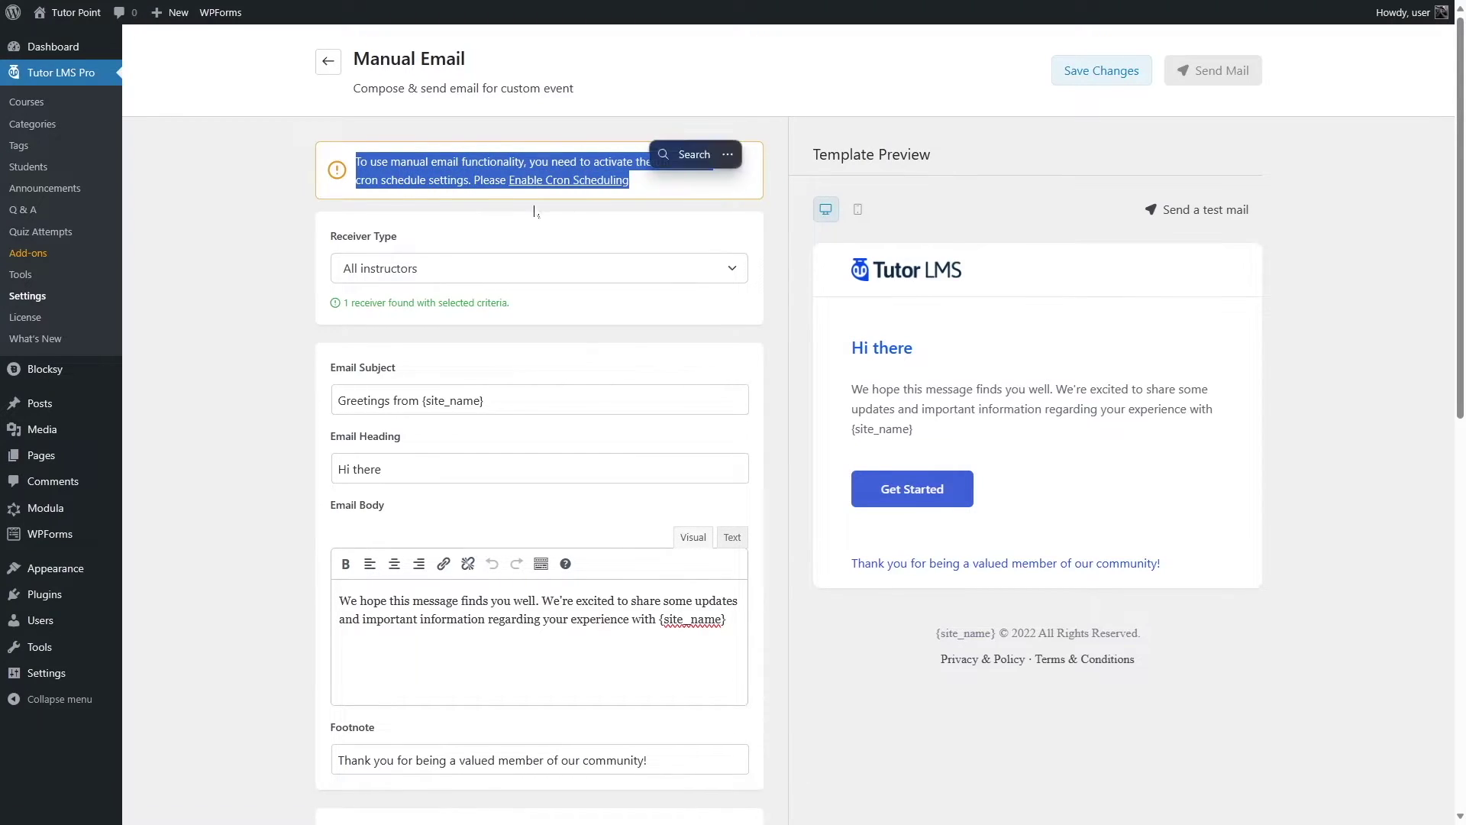
- Turn on WP Cron for Bulk Mailing in cron scheduling and save with Ctrl+S
left_click(545, 210)
left_click(563, 183)
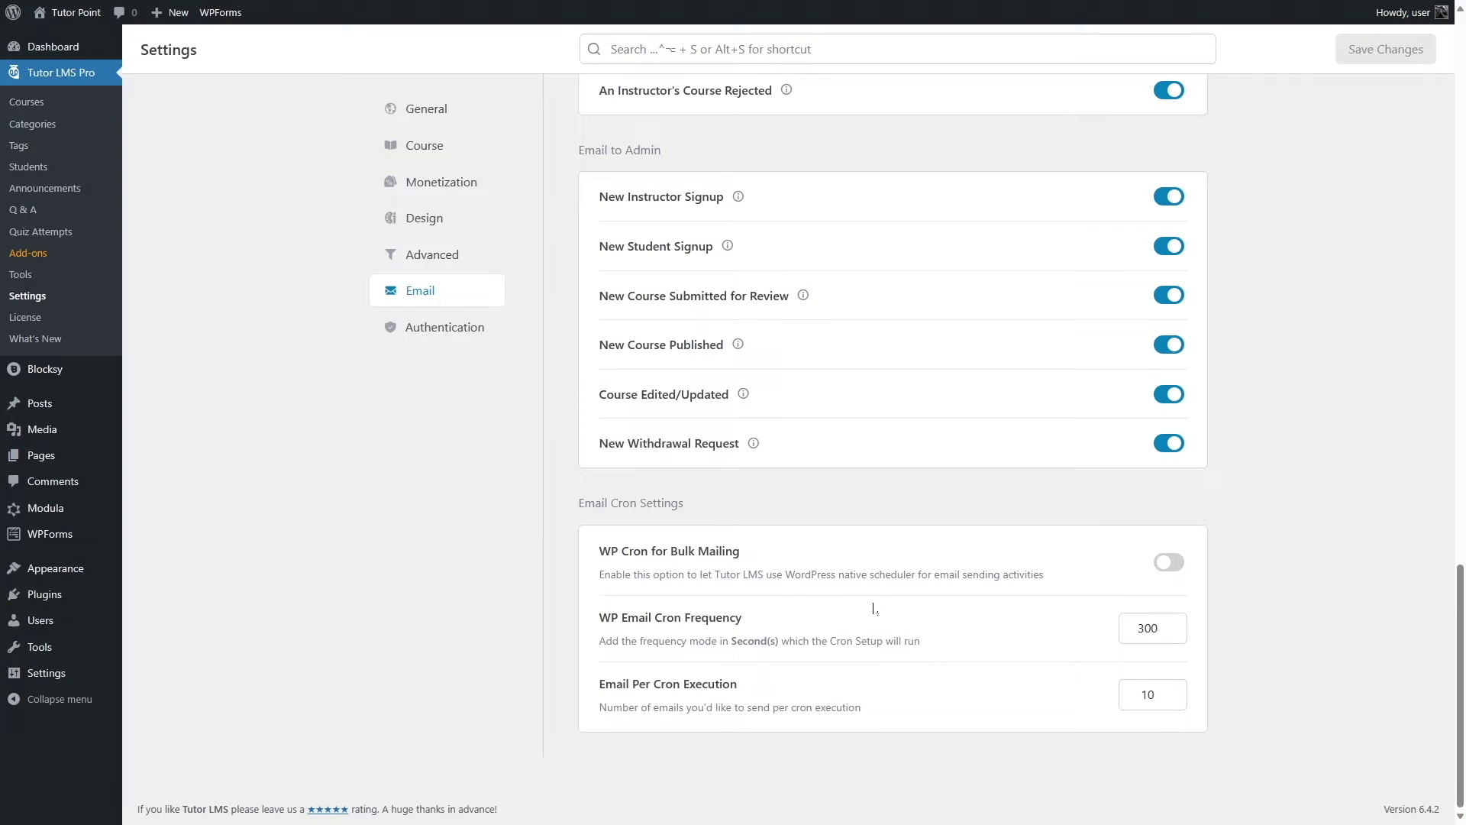
scroll(874, 609, "up", 15)
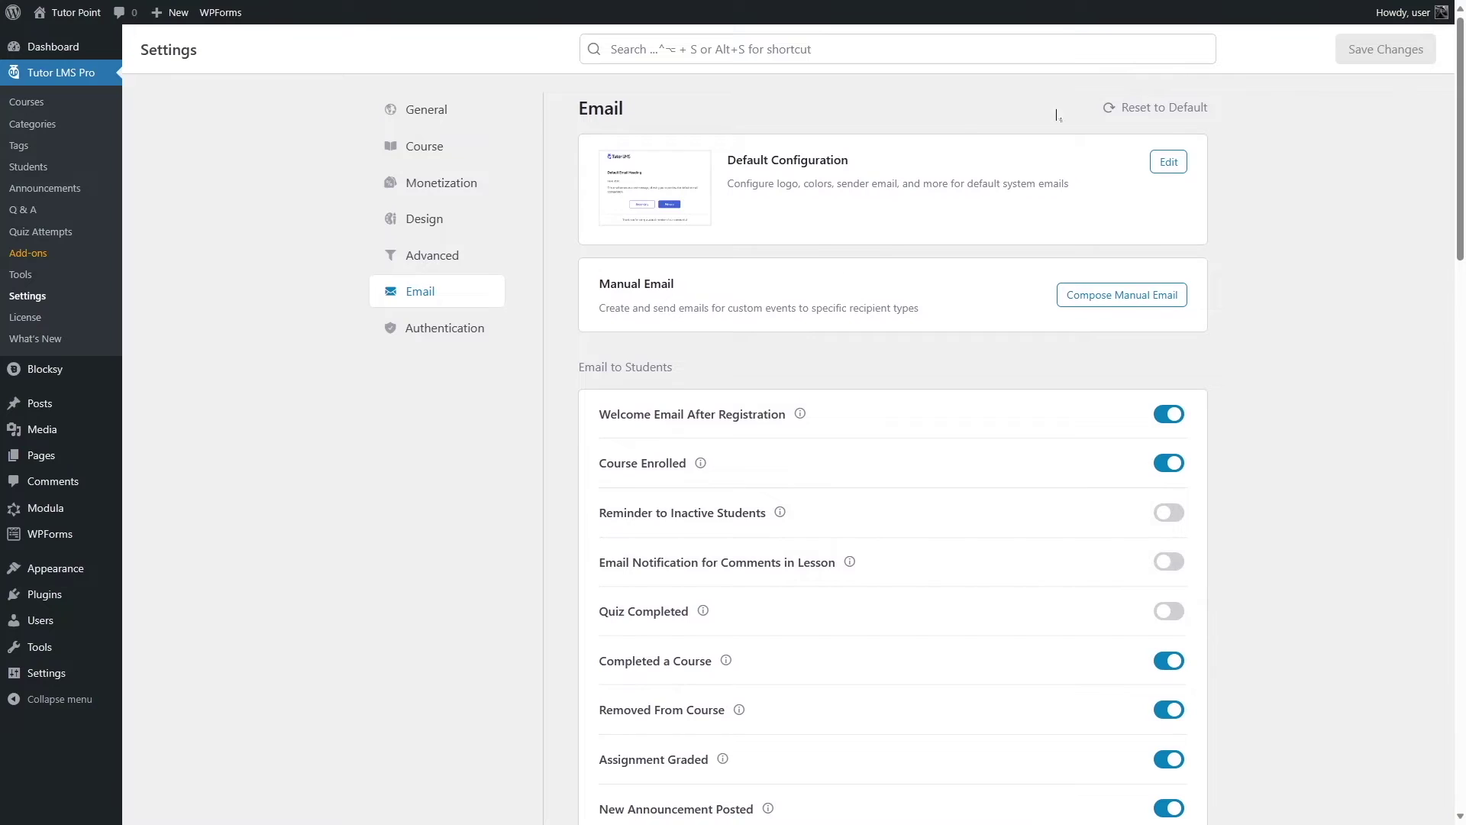
scroll(1112, 405, "down", 15)
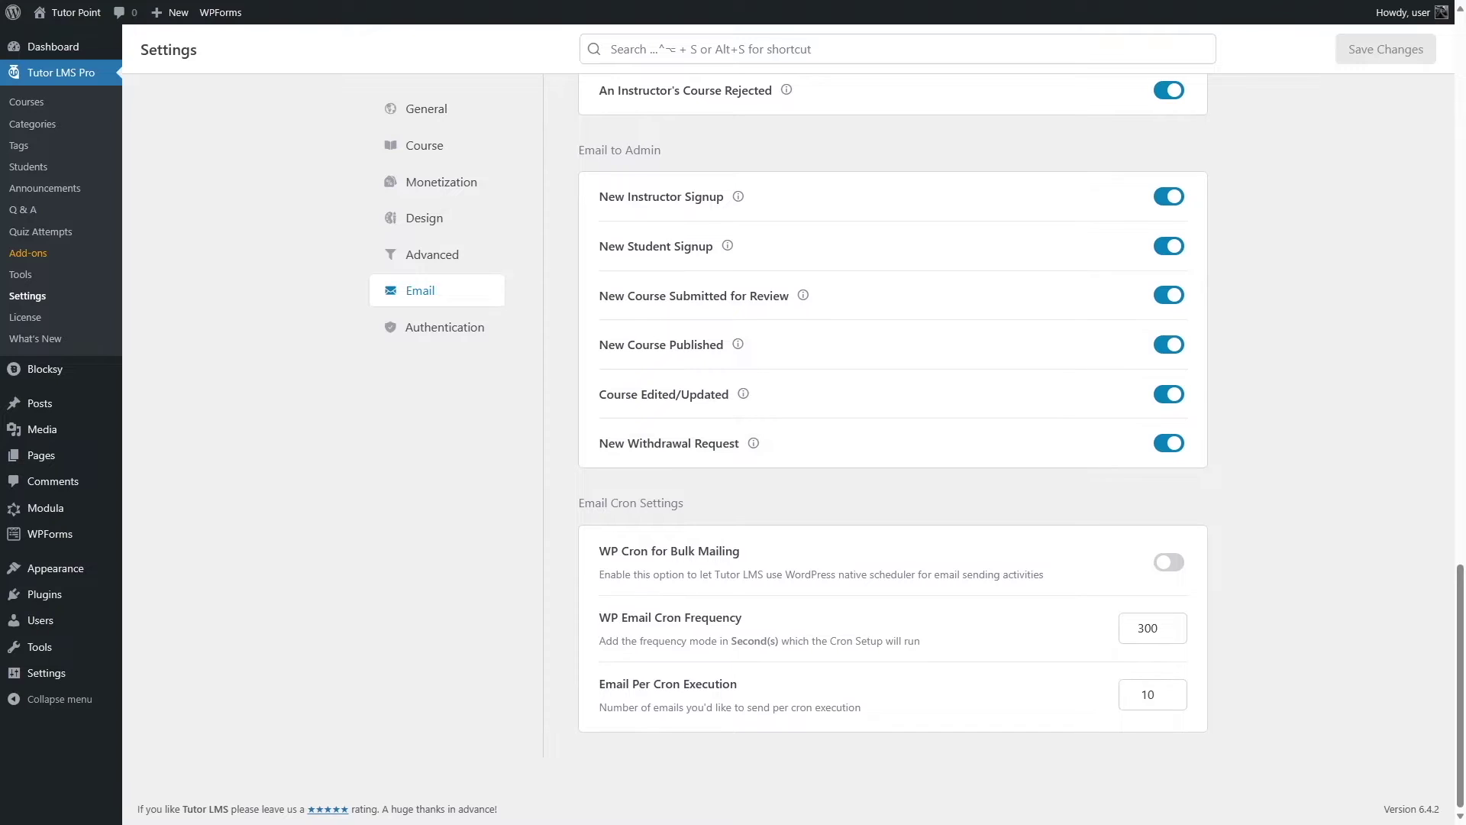
left_click(1169, 565)
key("ctrl+s")
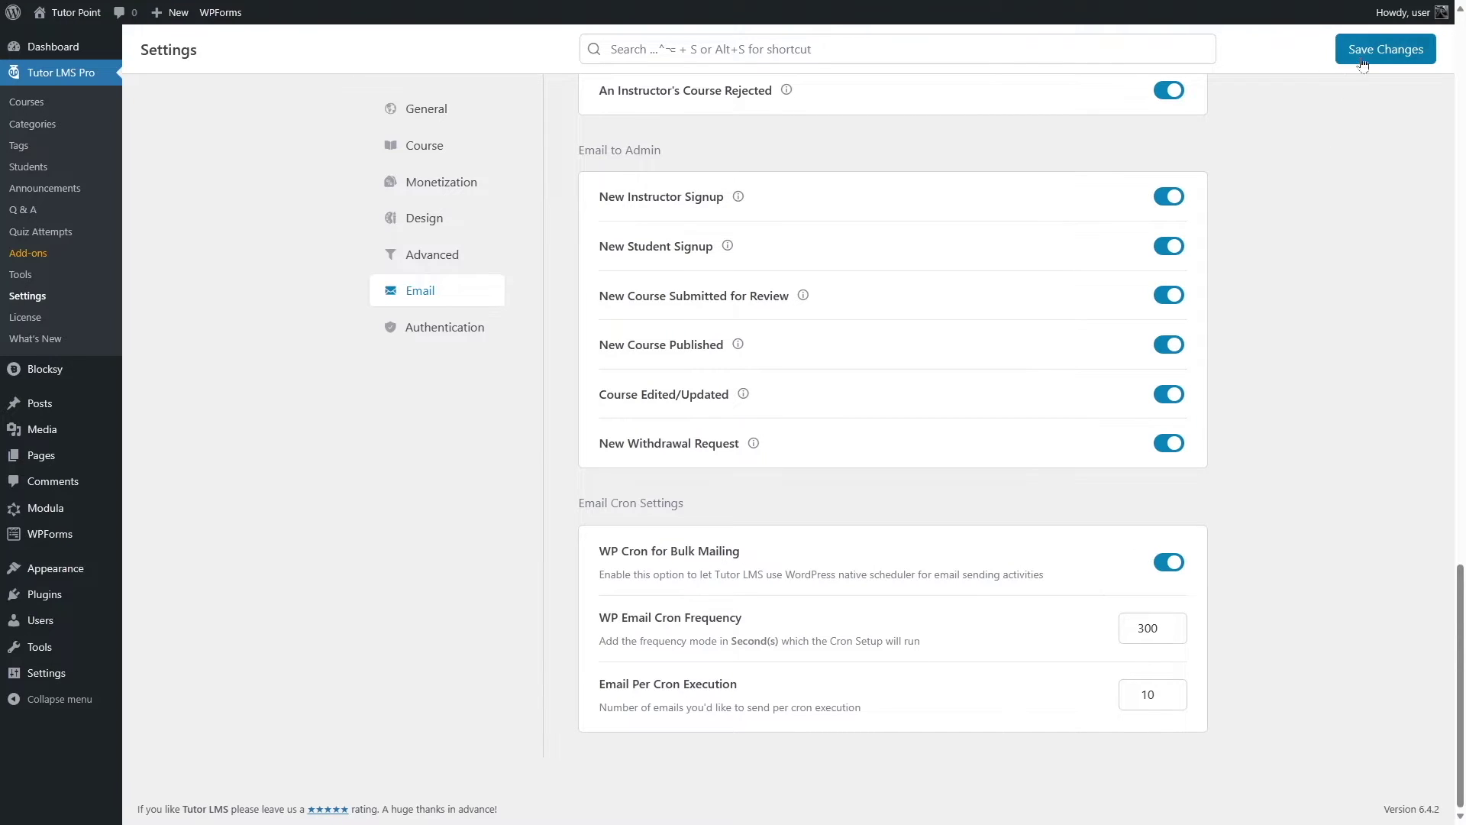
scroll(1267, 497, "up", 15)
scroll(876, 348, "up", 3)
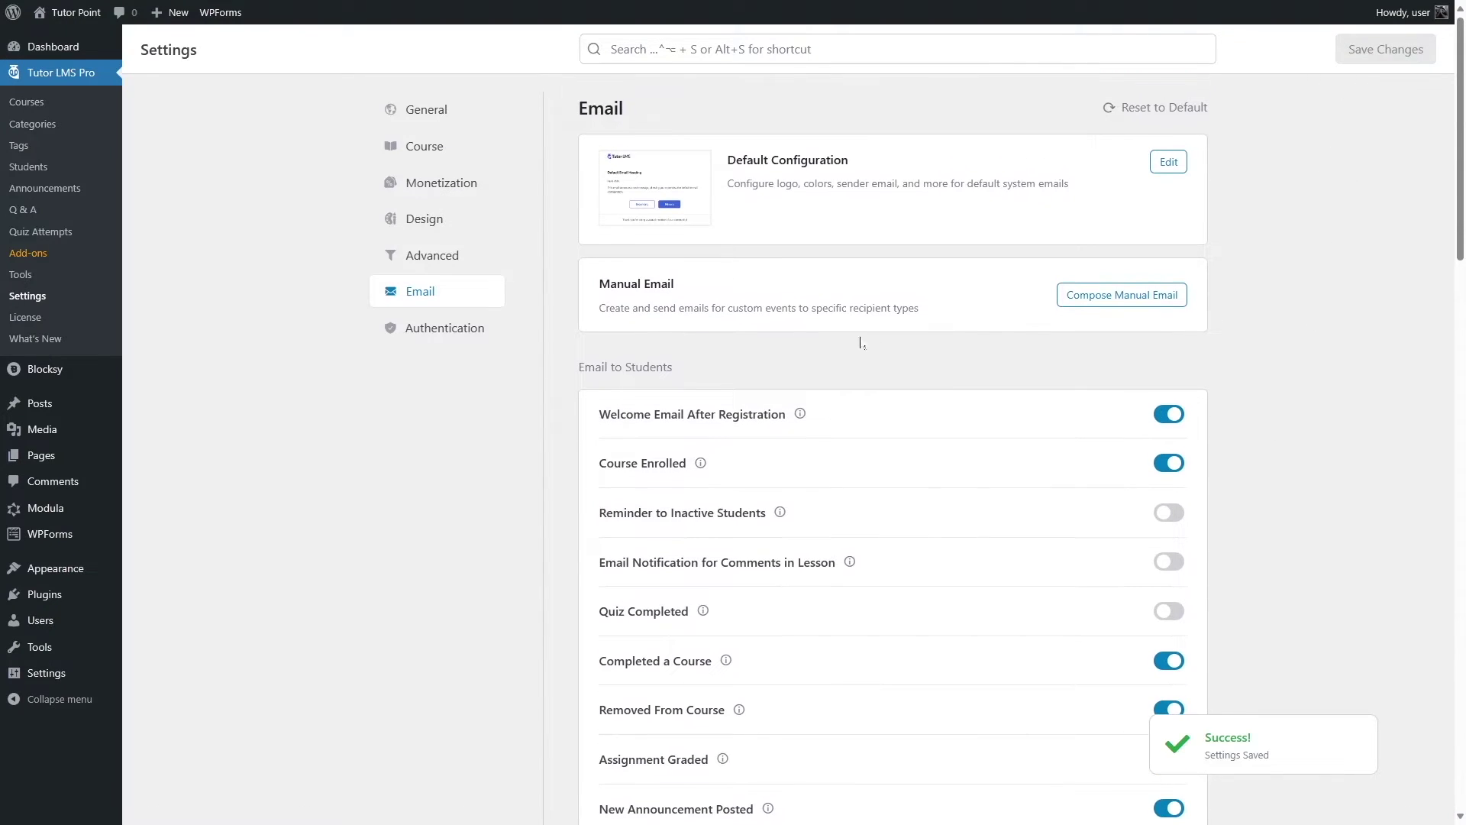
- Open the manual email composer, then go back to the Email settings overview
left_click(1166, 301)
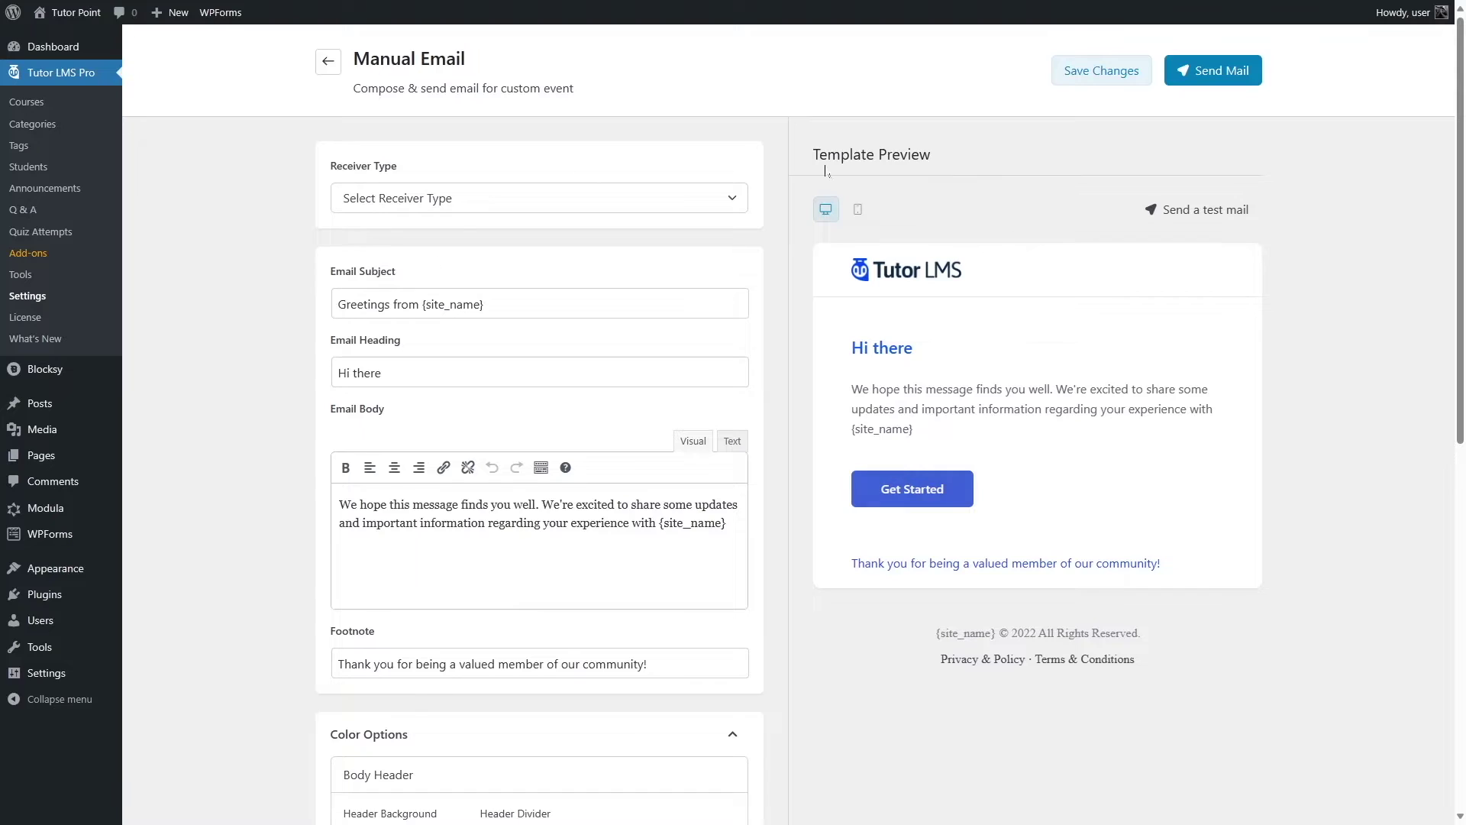
left_click(1107, 72)
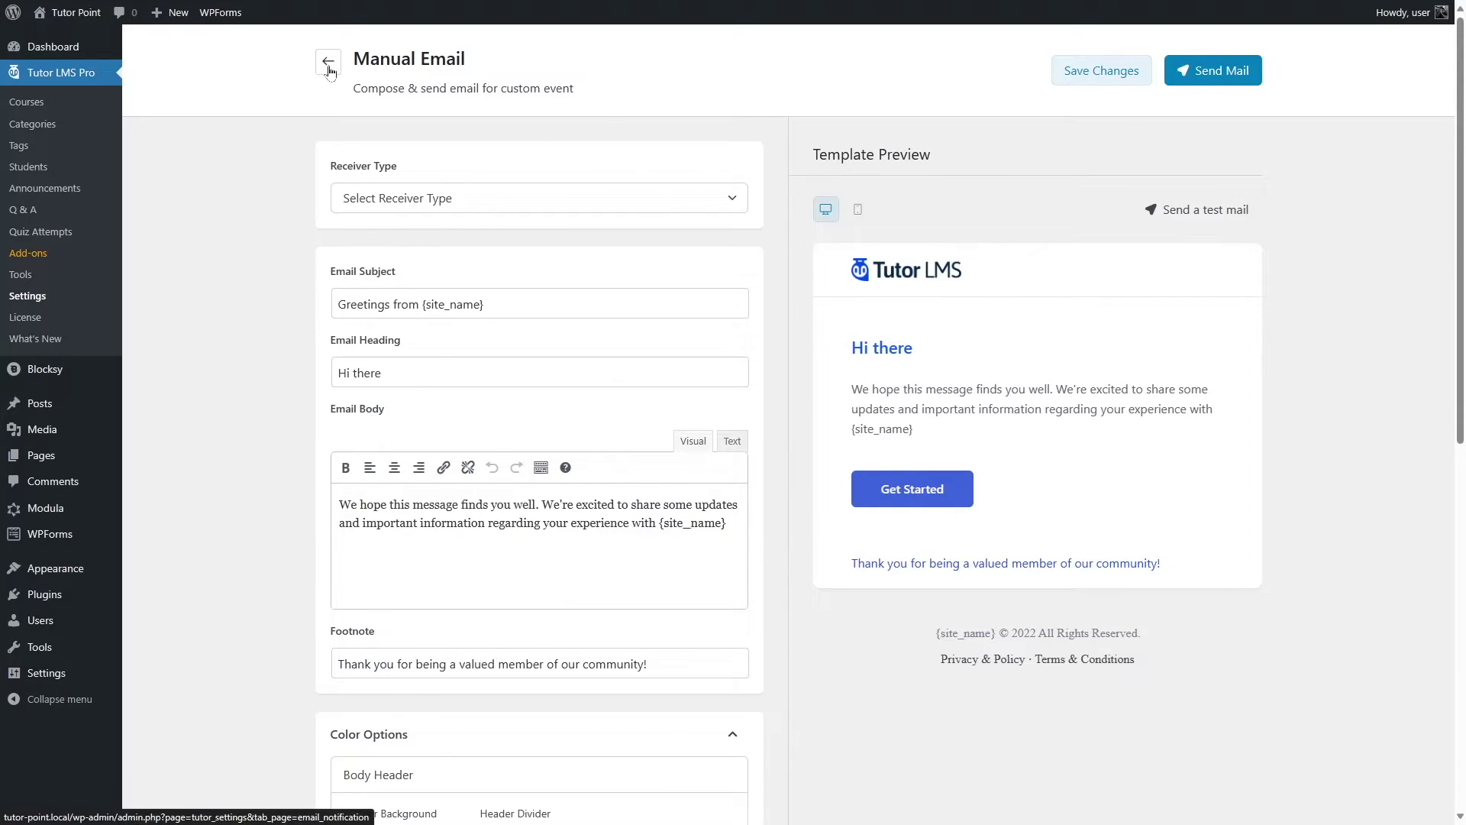
left_click(327, 66)
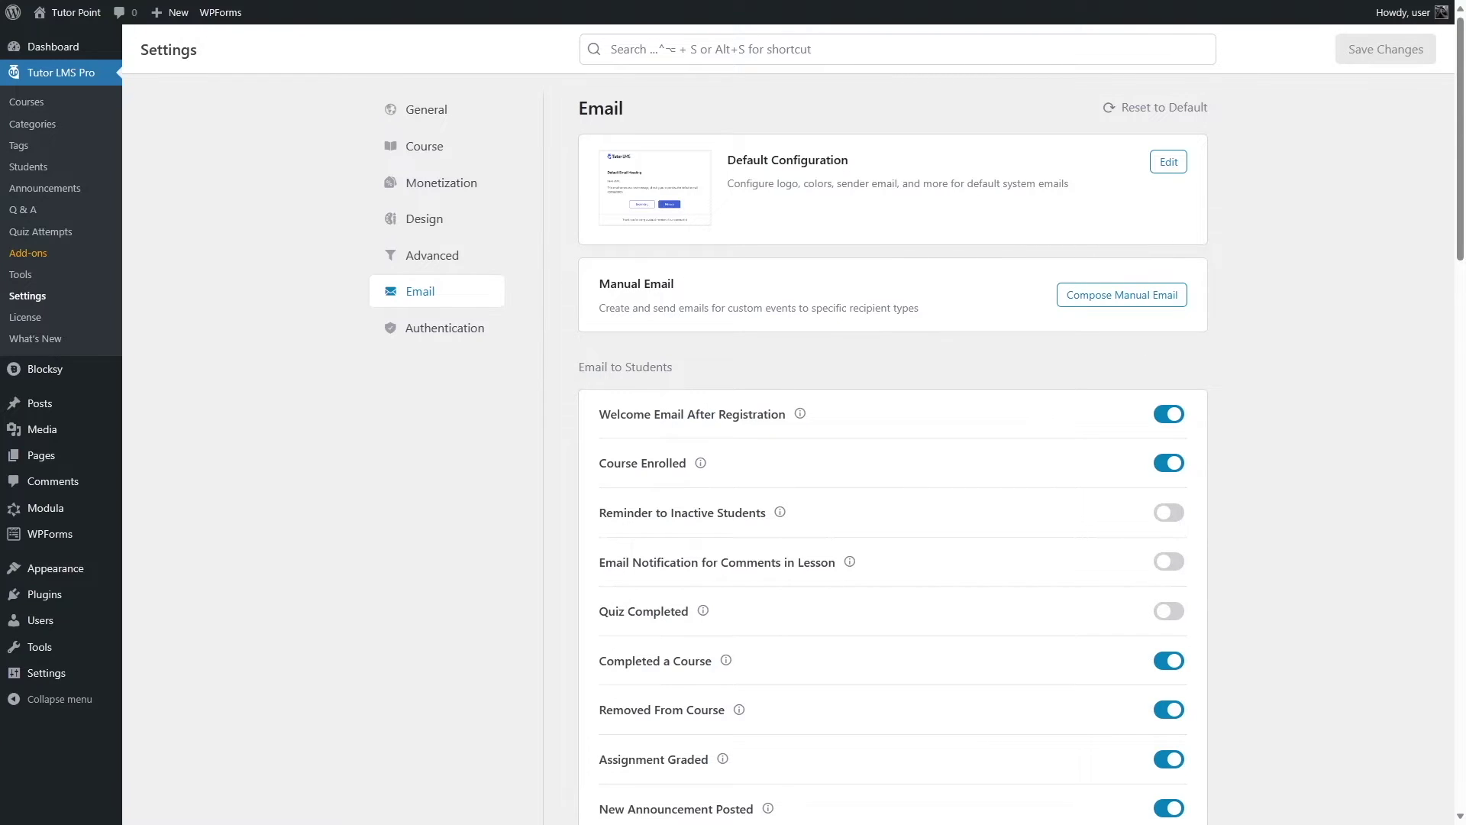
scroll(675, 369, "down", 10)
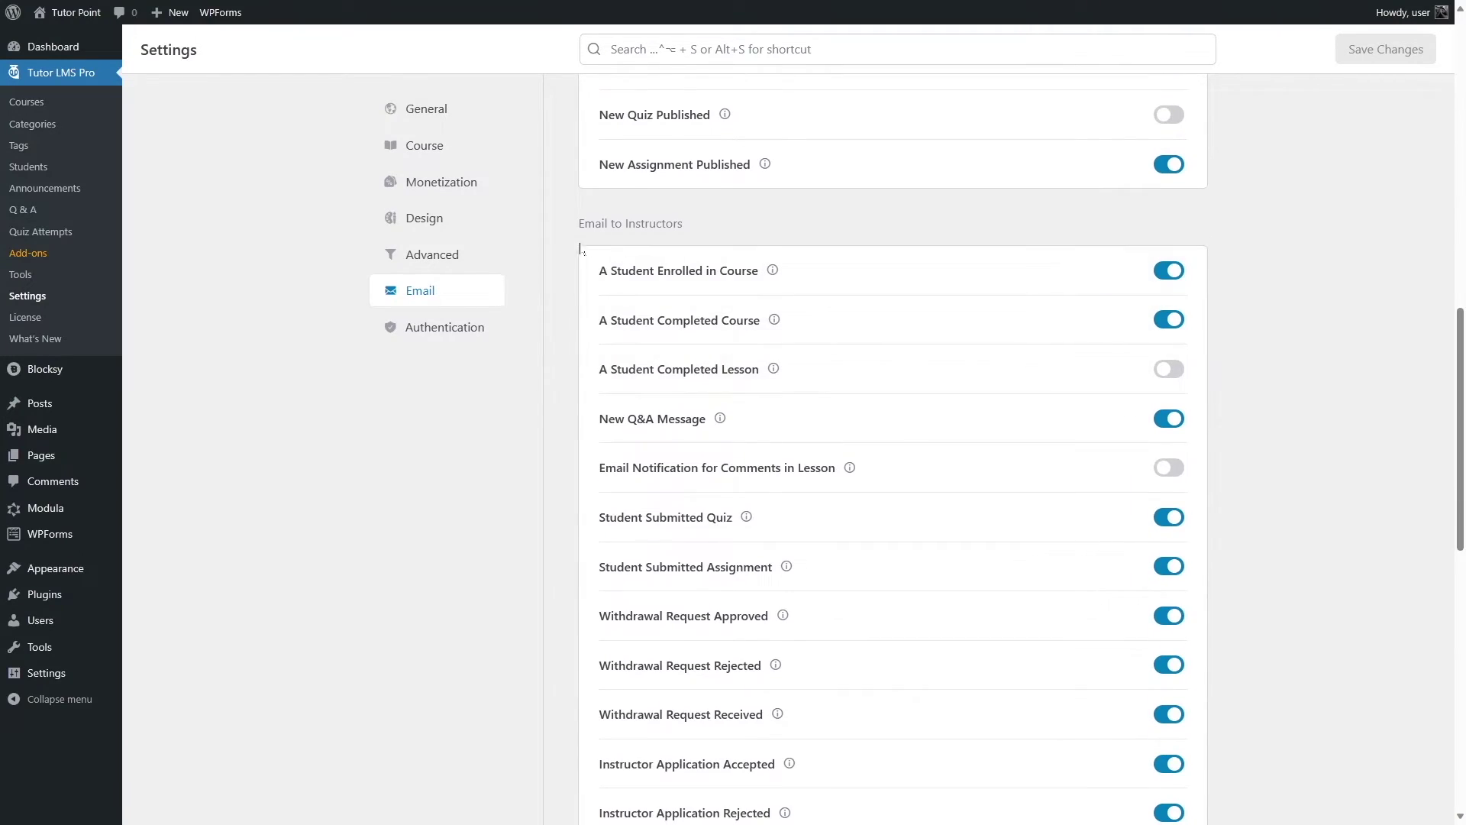
- Look through the notification list and edit the Course Enrolled email under Email to Students
scroll(680, 239, "down", 11)
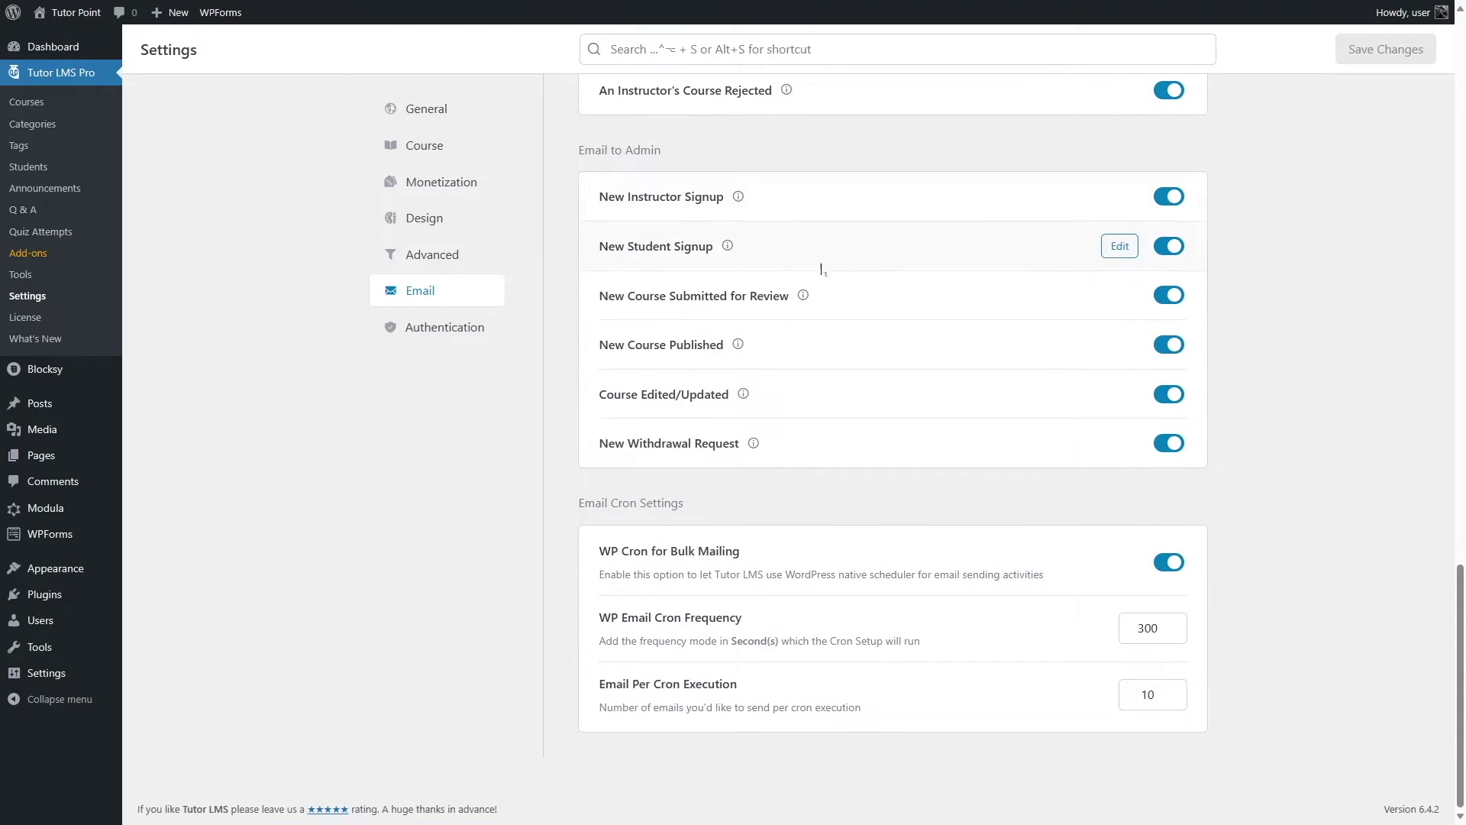
scroll(819, 459, "up", 1)
scroll(820, 460, "up", 20)
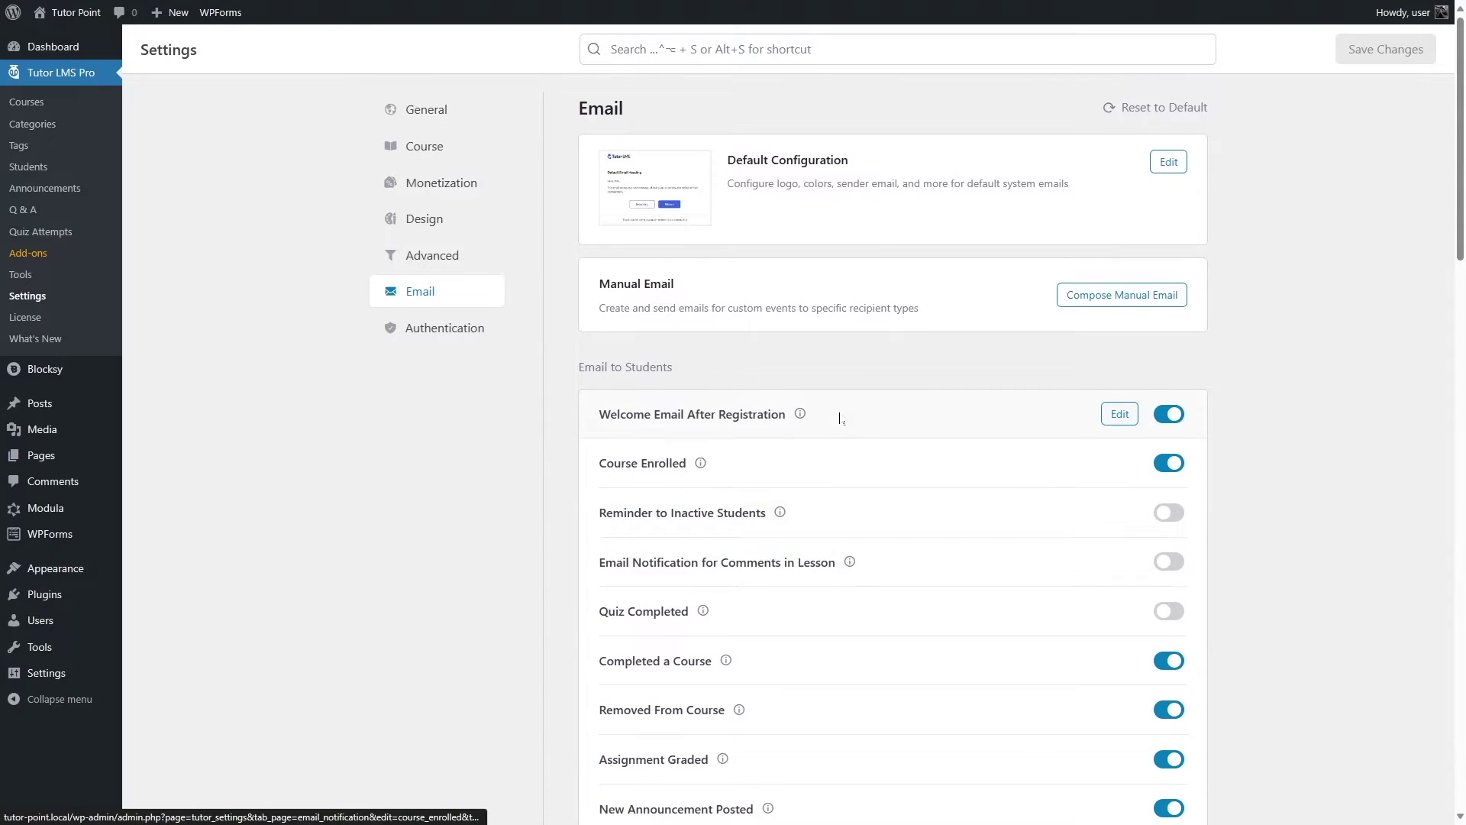
scroll(838, 416, "down", 2)
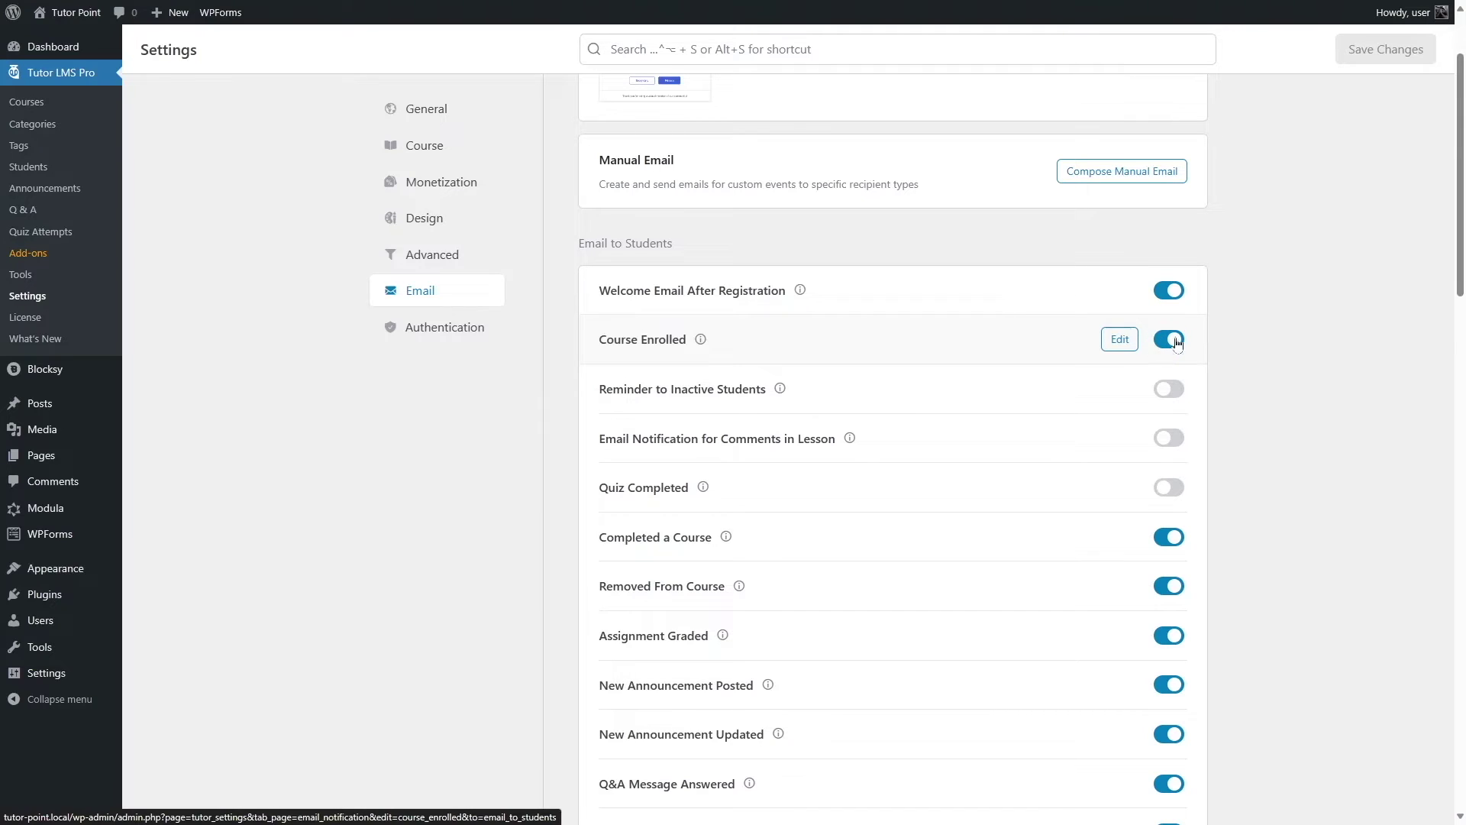
scroll(1261, 296, "down", 3)
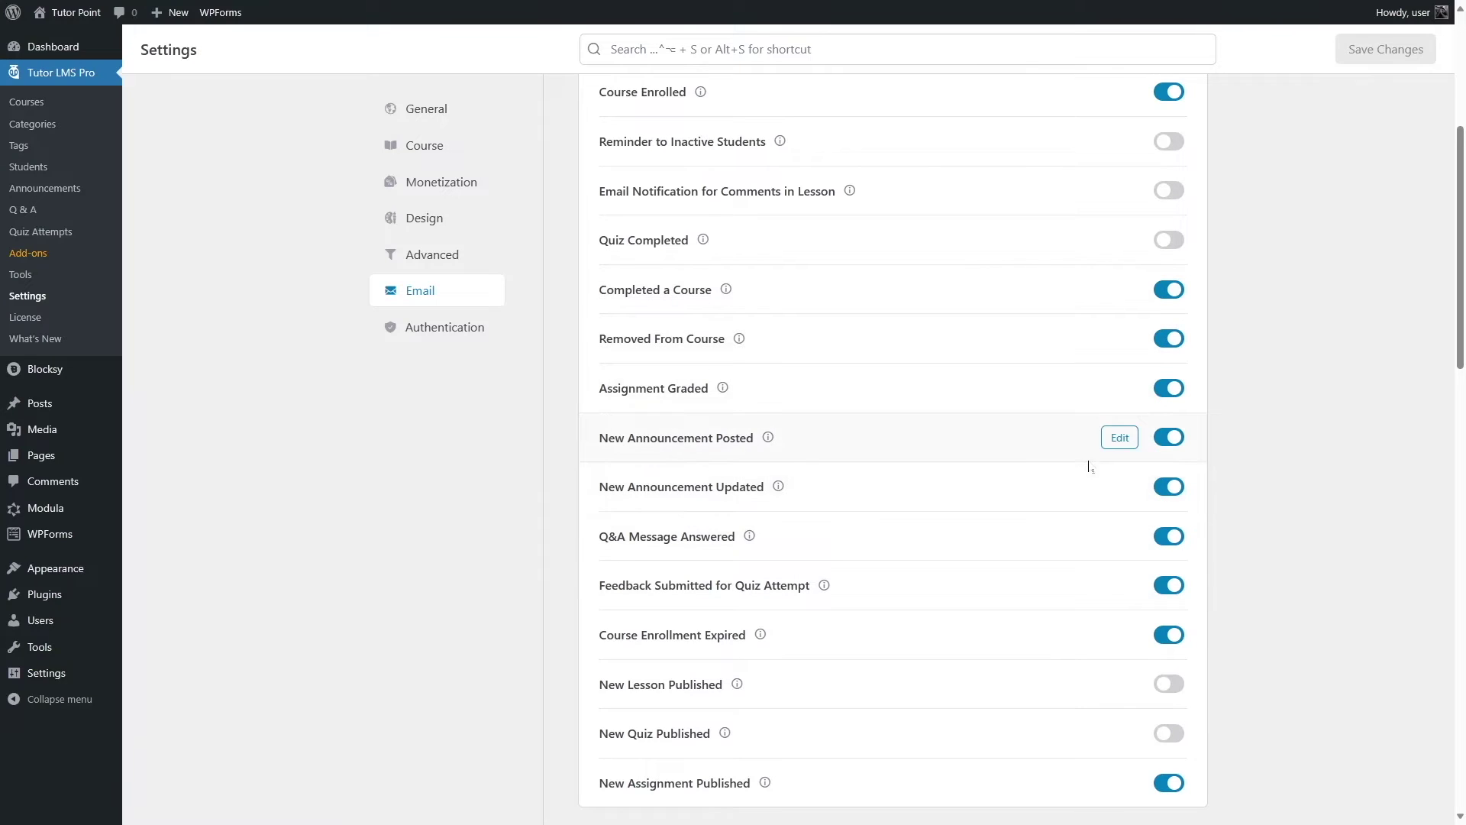
scroll(1079, 452, "up", 3)
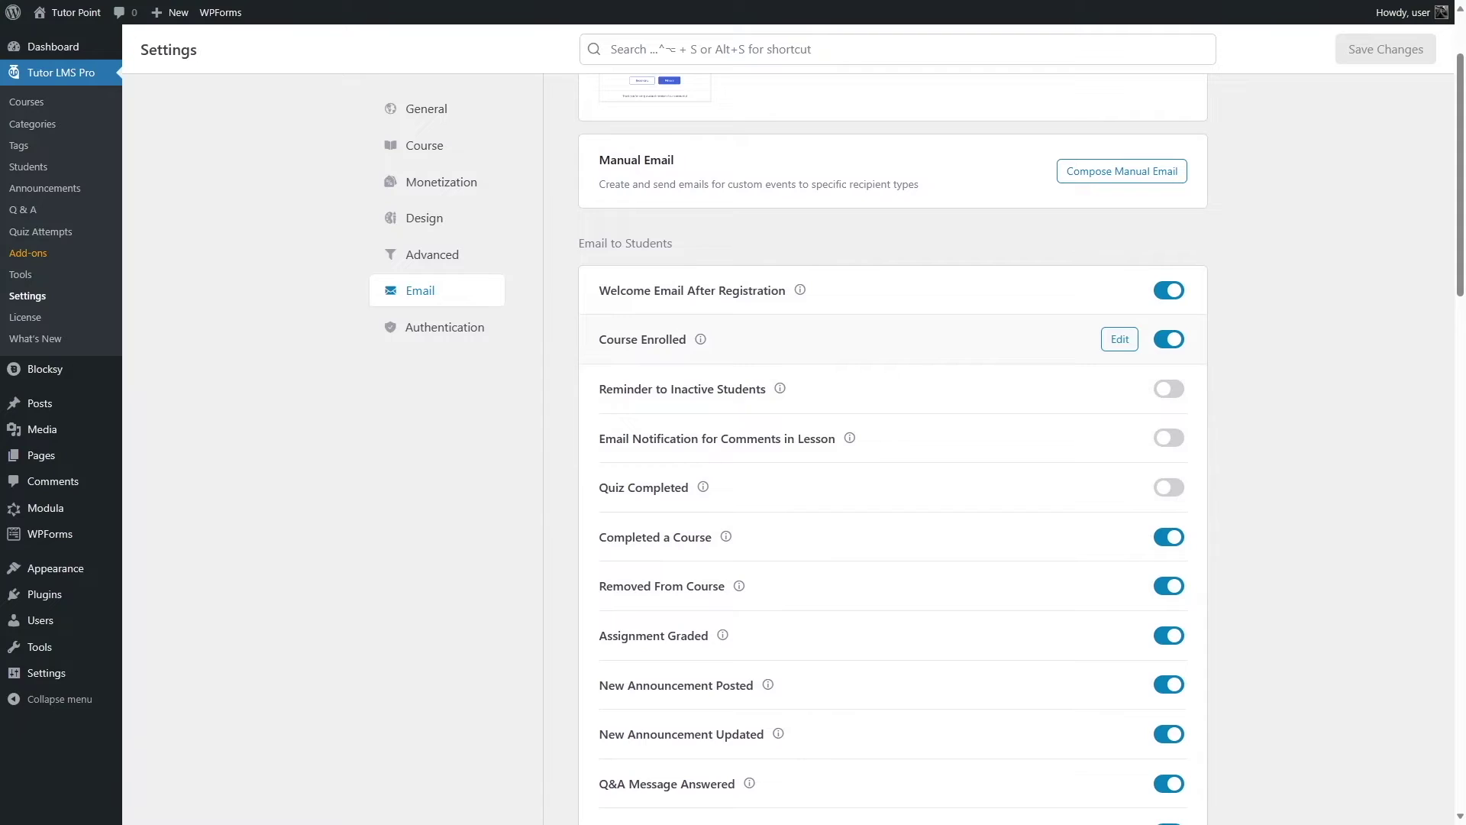
left_click(1119, 339)
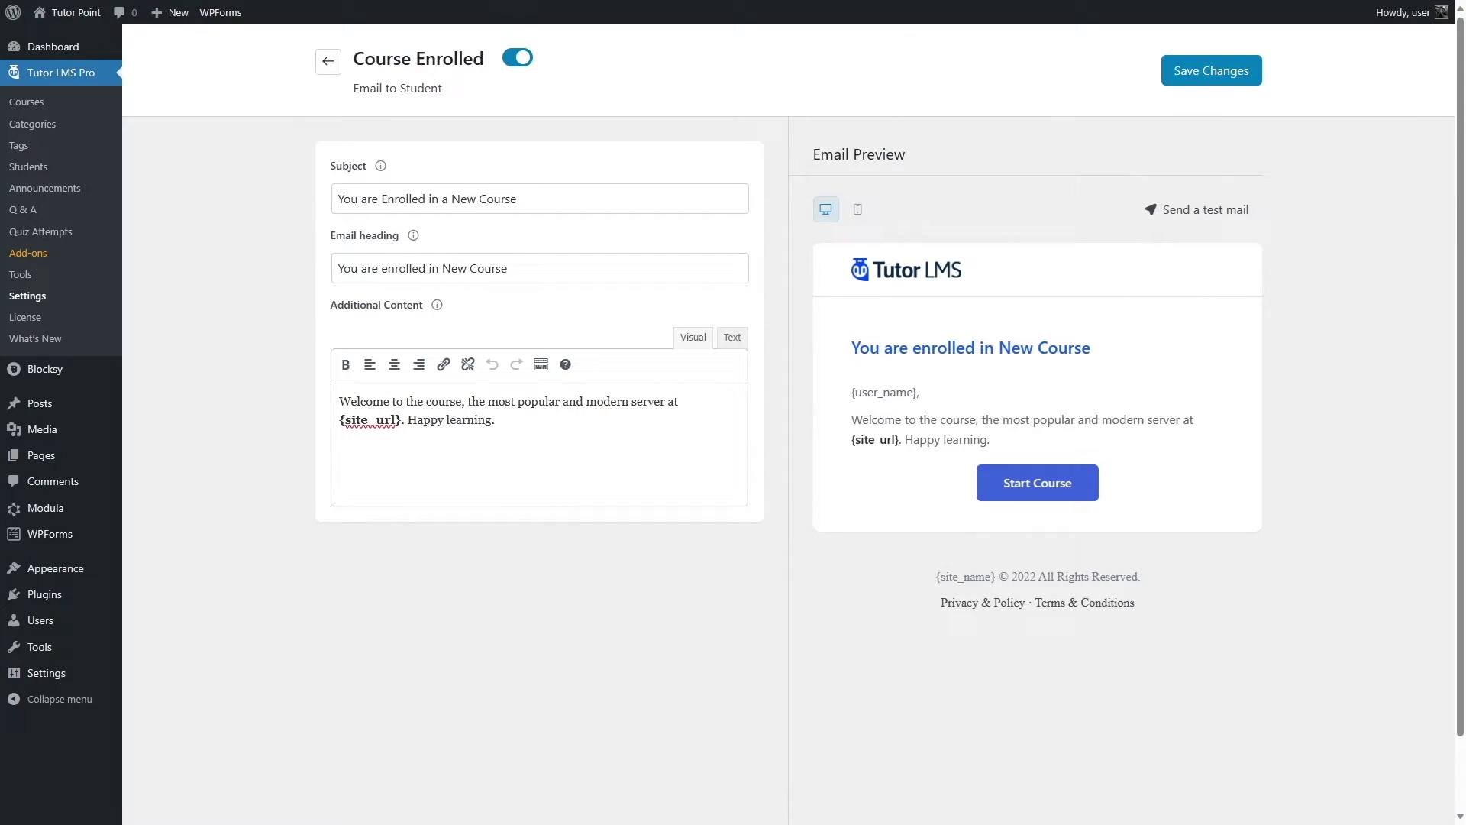
- Review the Course Enrolled Subject, Email heading, welcome paragraph and {site_url} placeholder, then open the test-mail form
left_click_drag(518, 199, 344, 198)
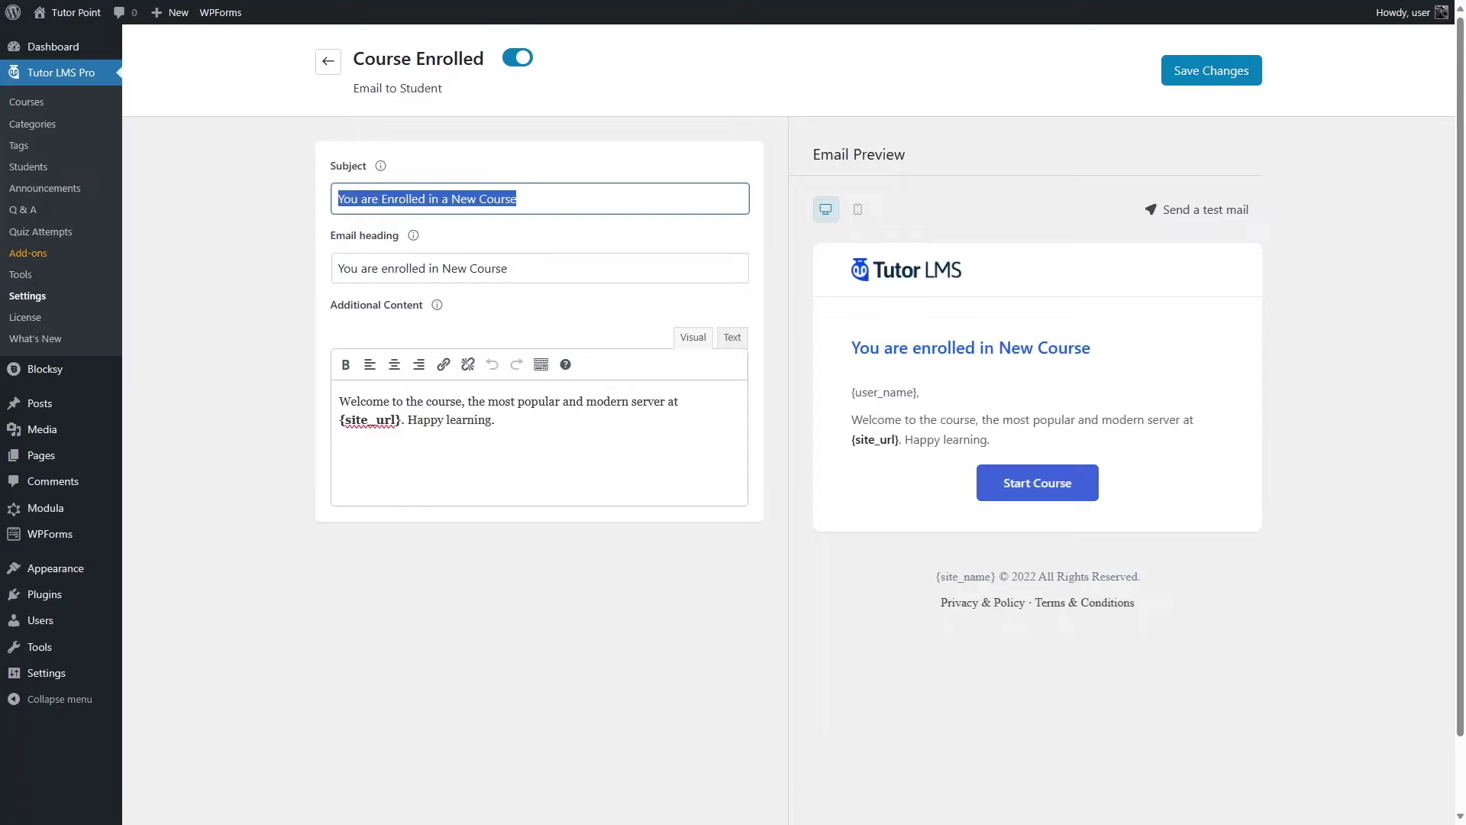
left_click_drag(851, 347, 1092, 350)
left_click(471, 253)
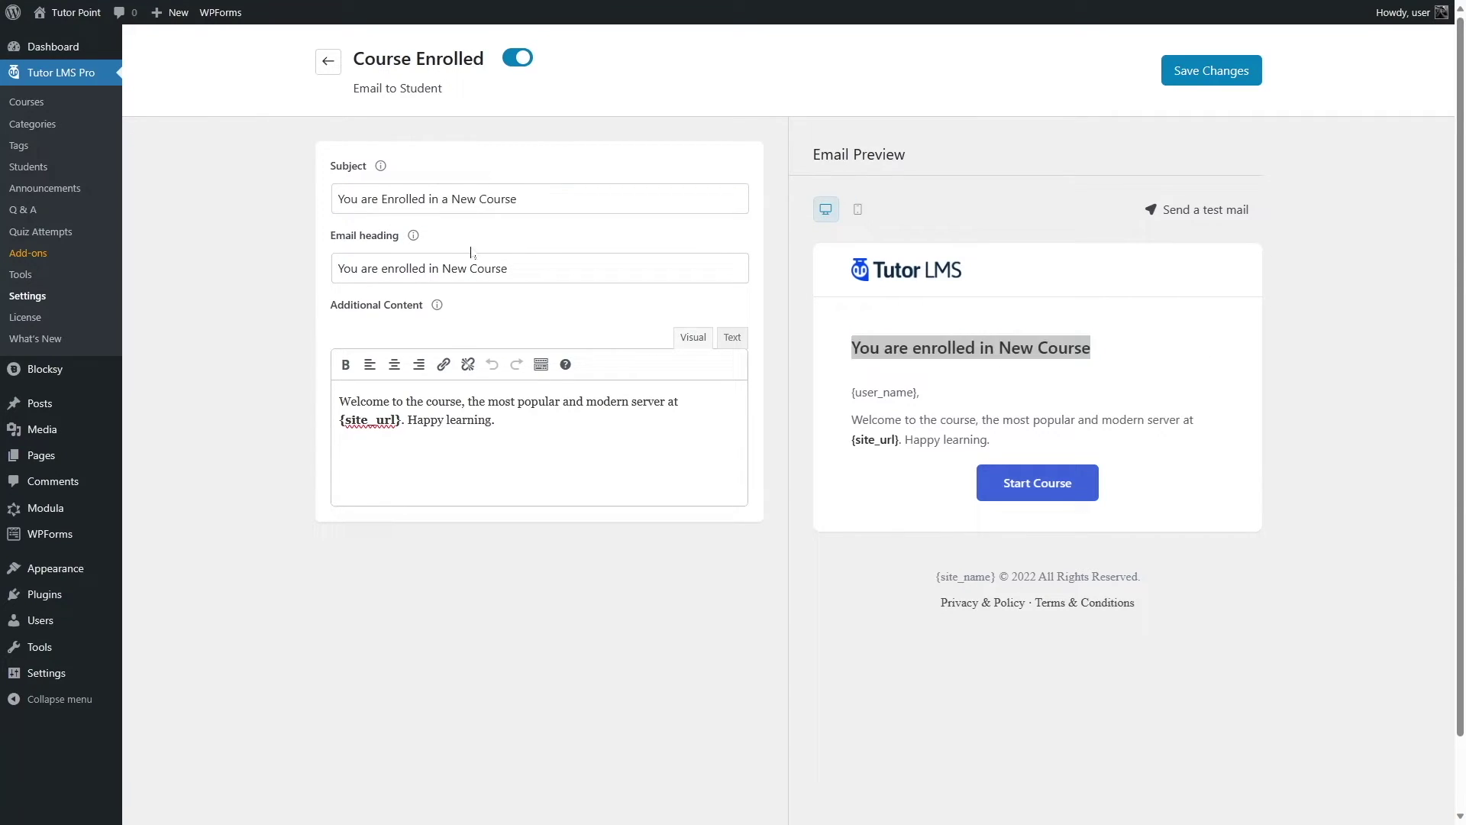
left_click(382, 268)
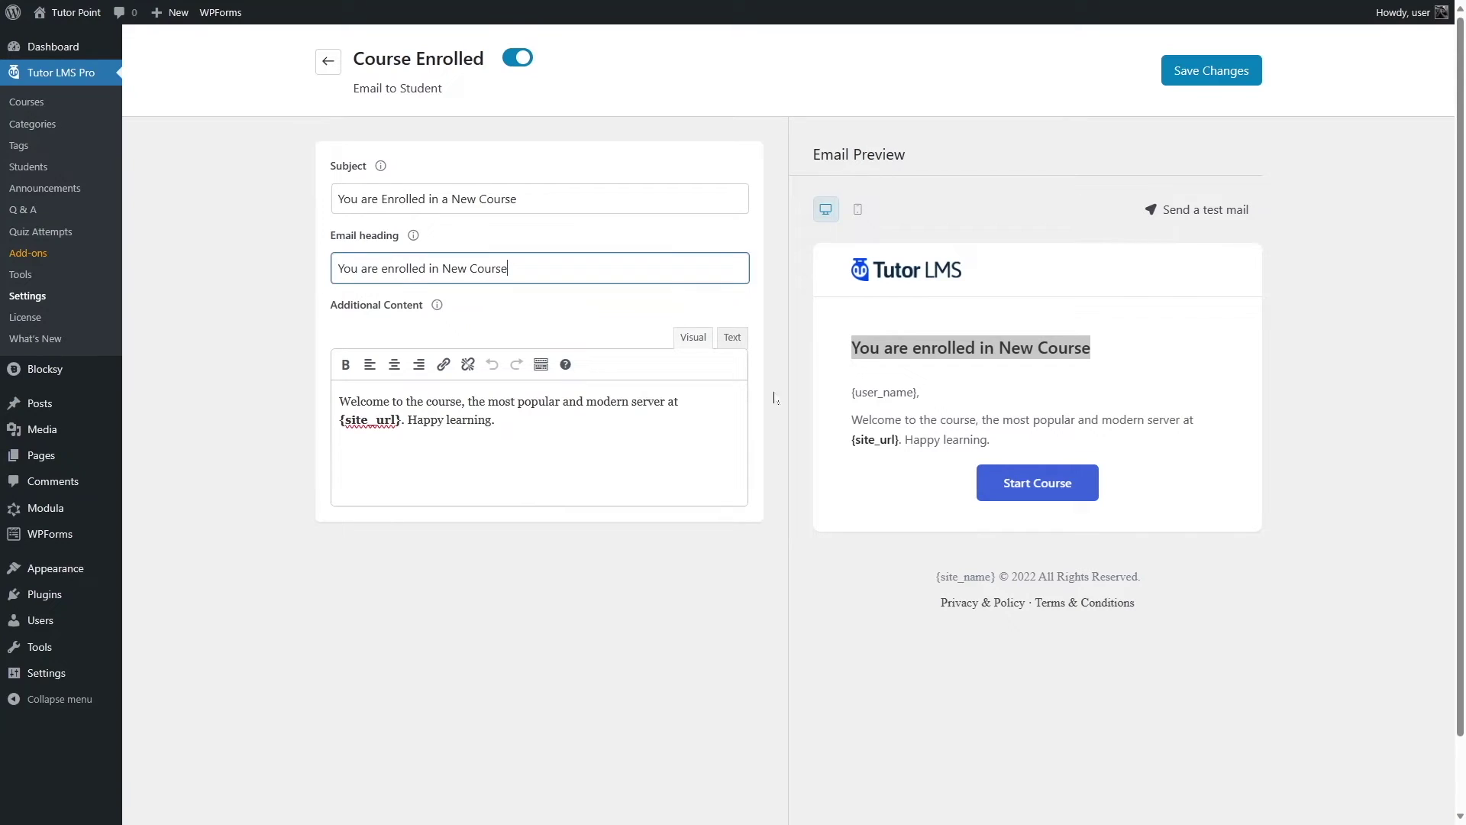
left_click_drag(497, 420, 336, 402)
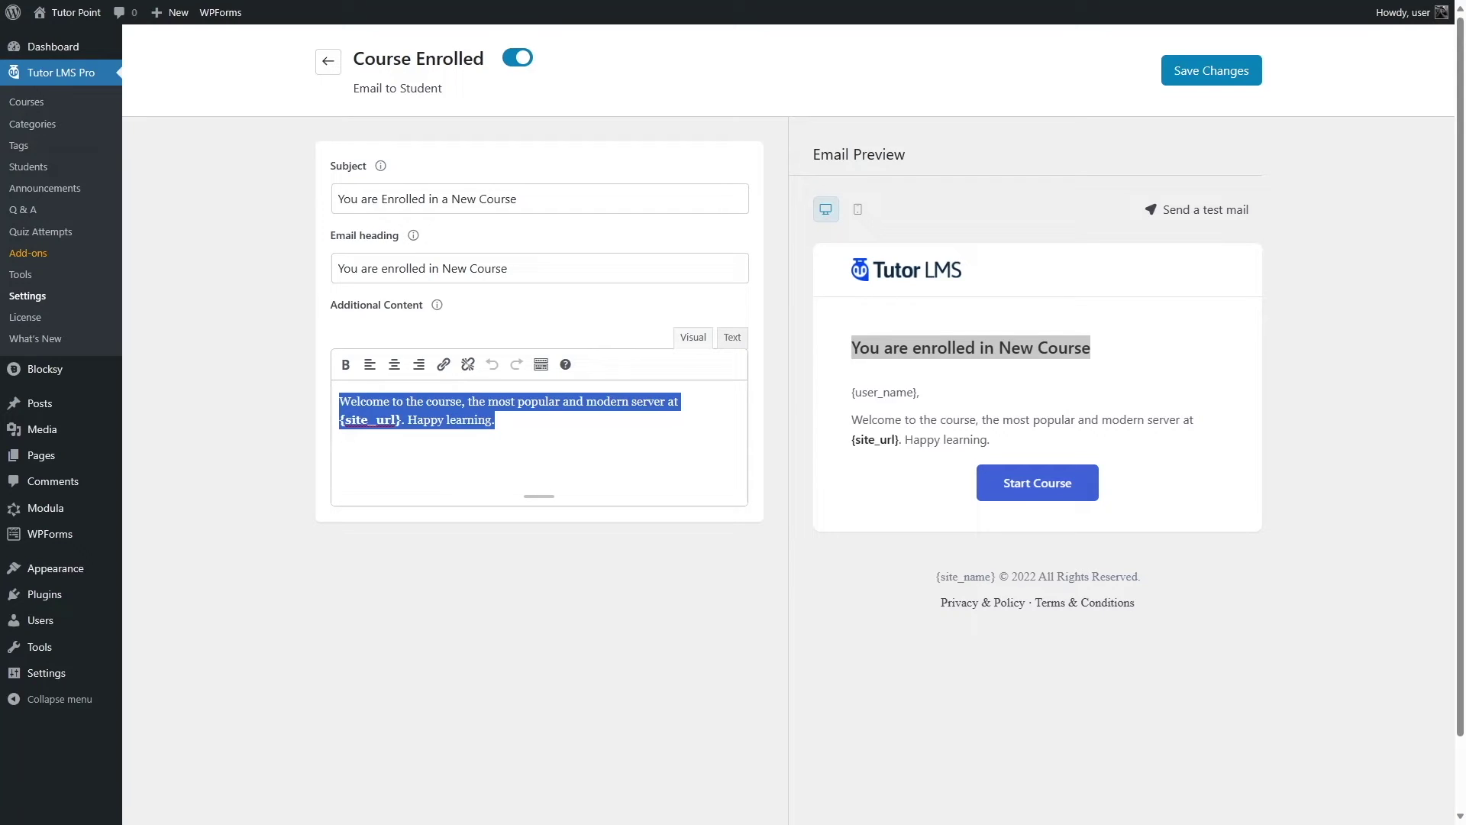
left_click_drag(340, 420, 401, 419)
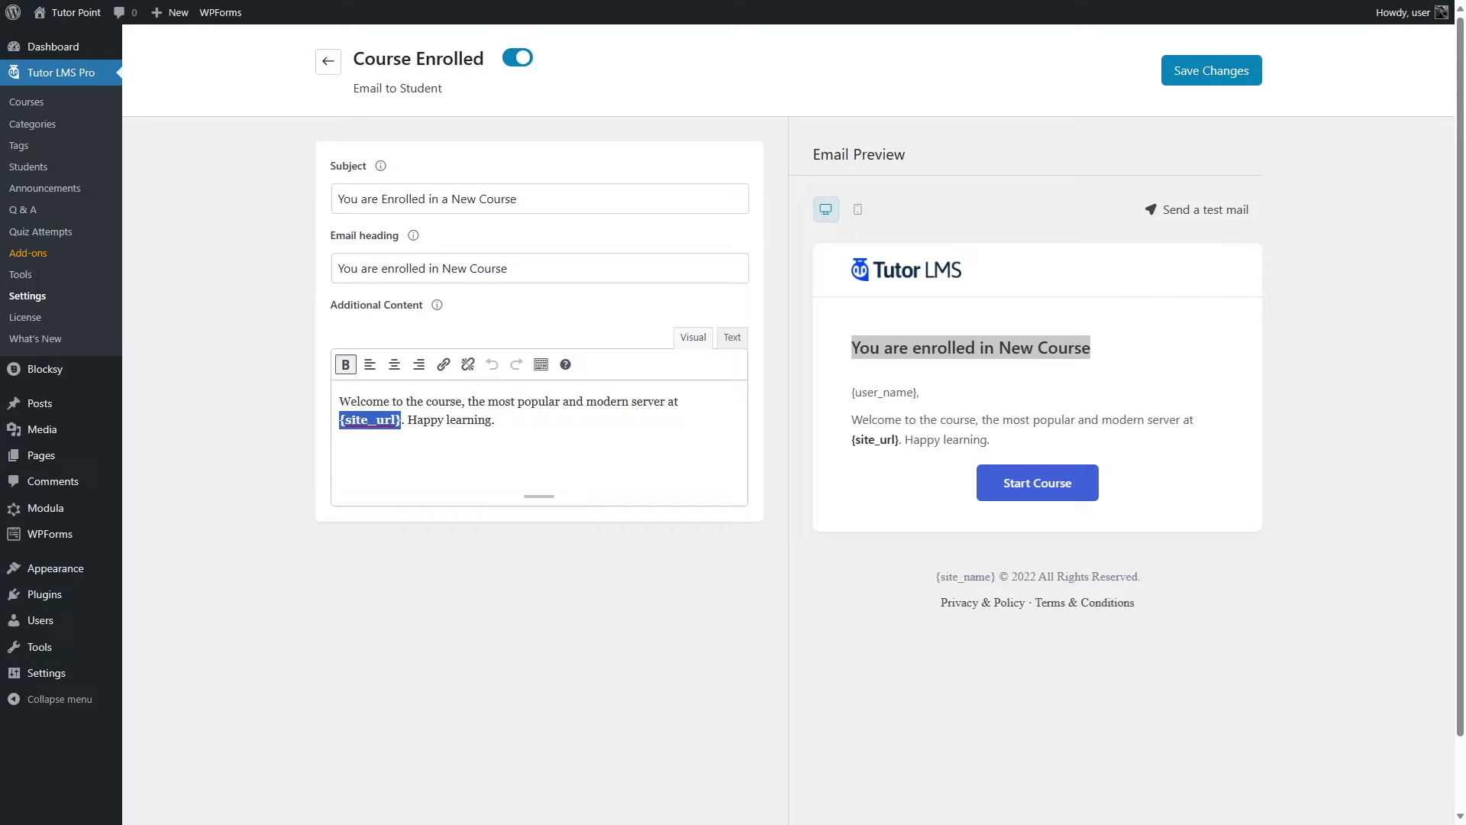
left_click(437, 681)
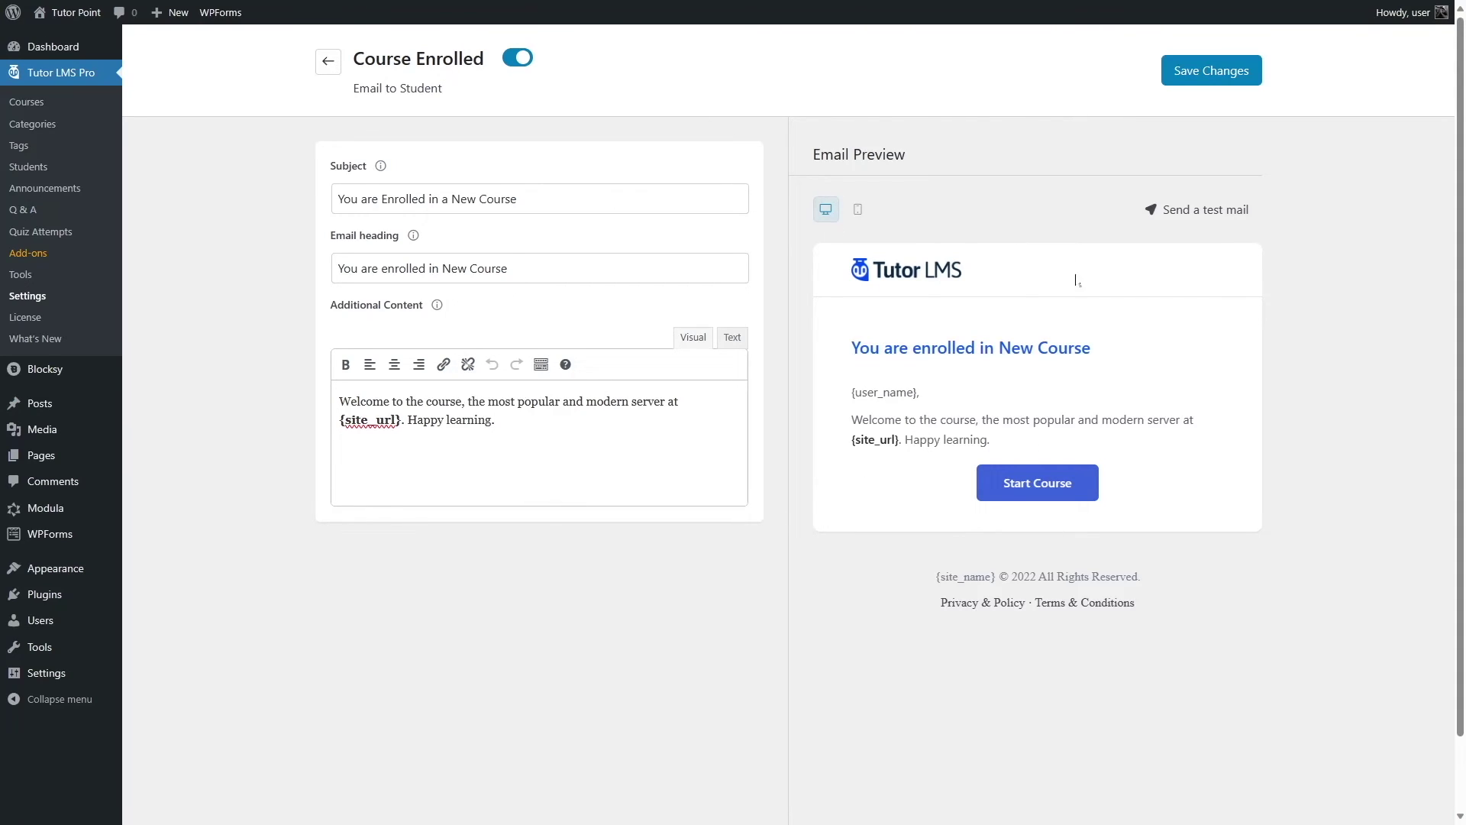
left_click(1182, 212)
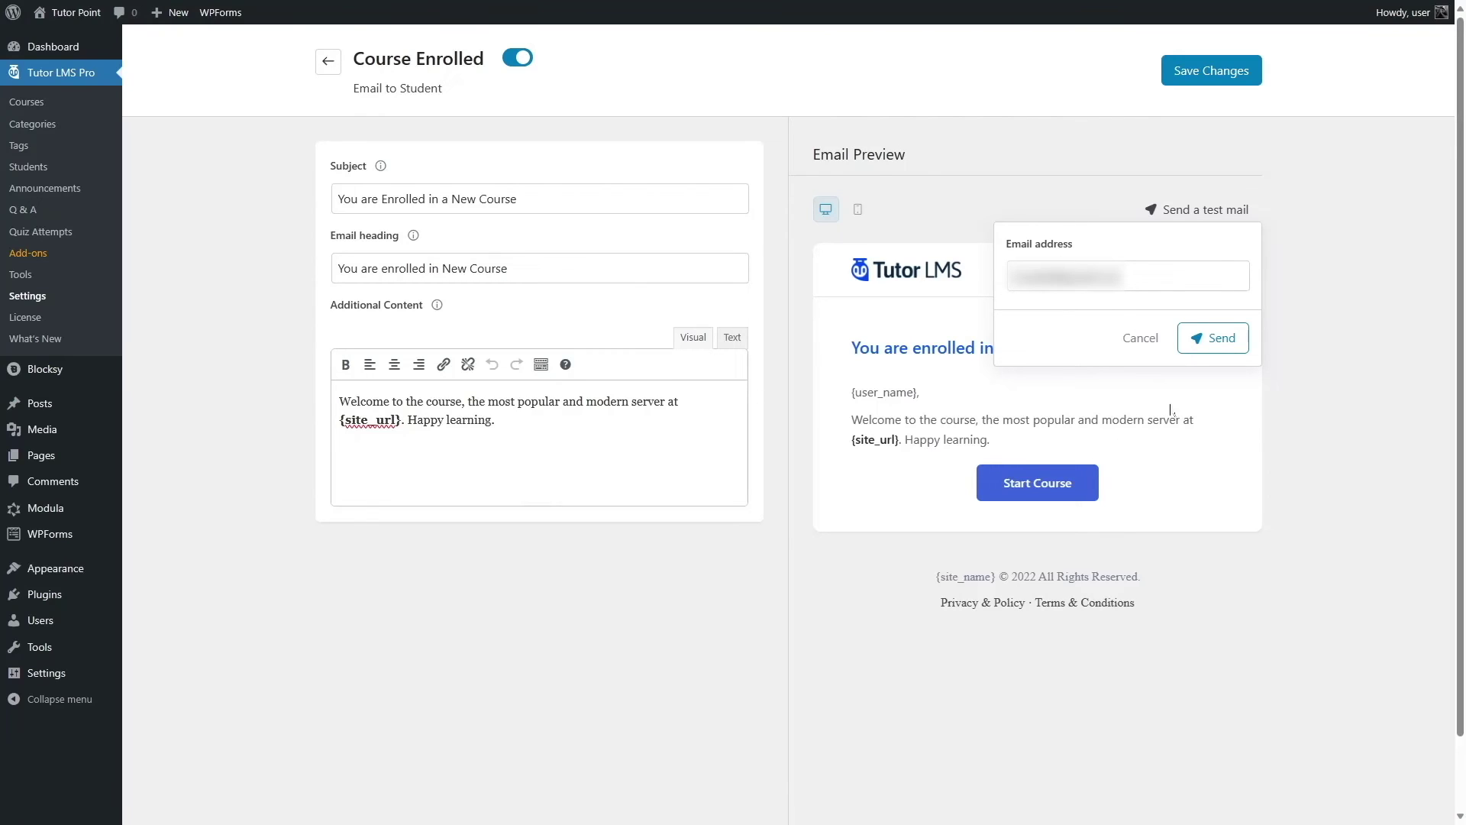
- Send the Course Enrolled test email to the entered recipient address
left_click(1222, 345)
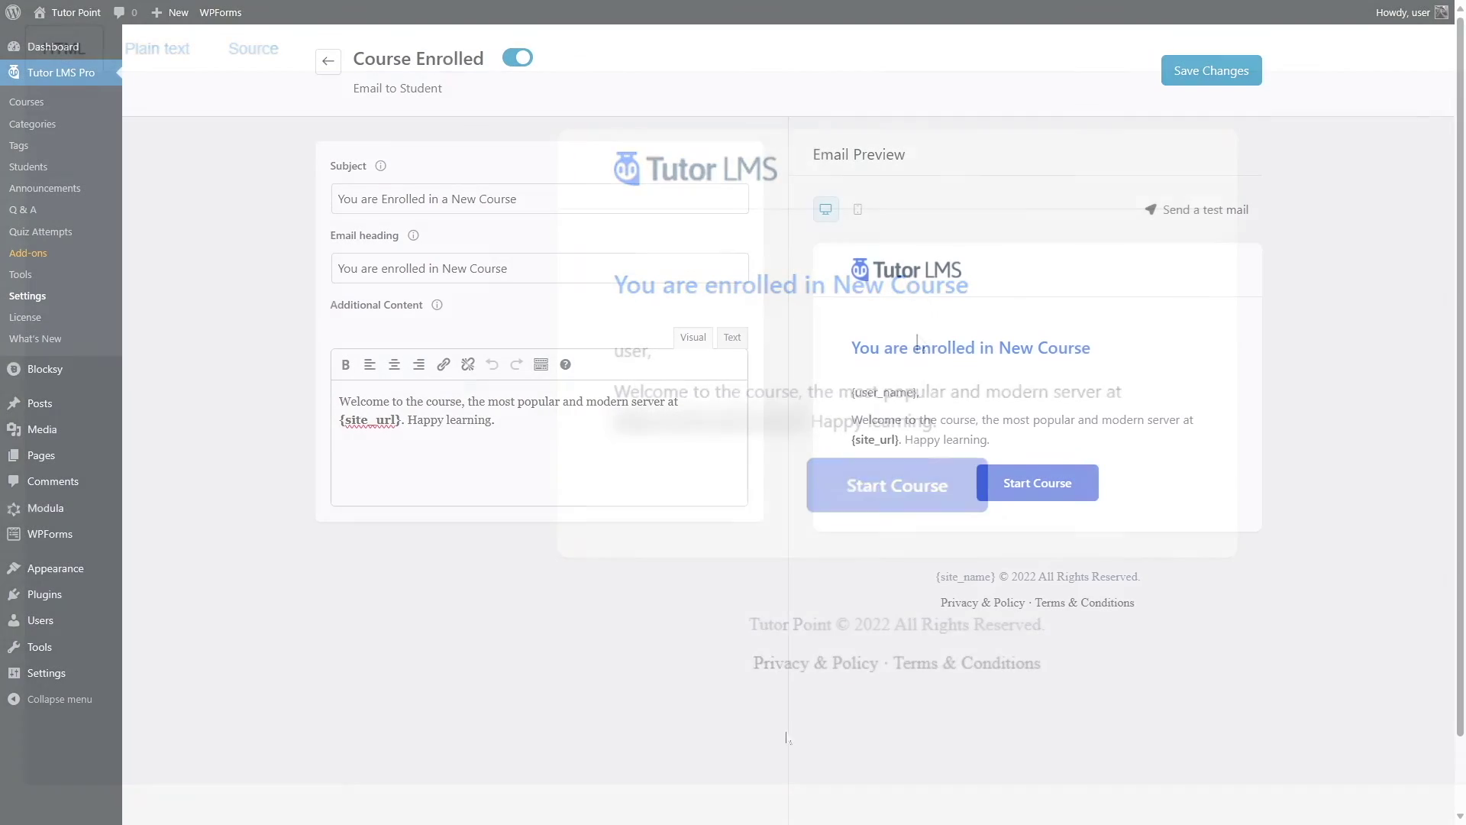
- Save the Course Enrolled template changes
left_click(1192, 70)
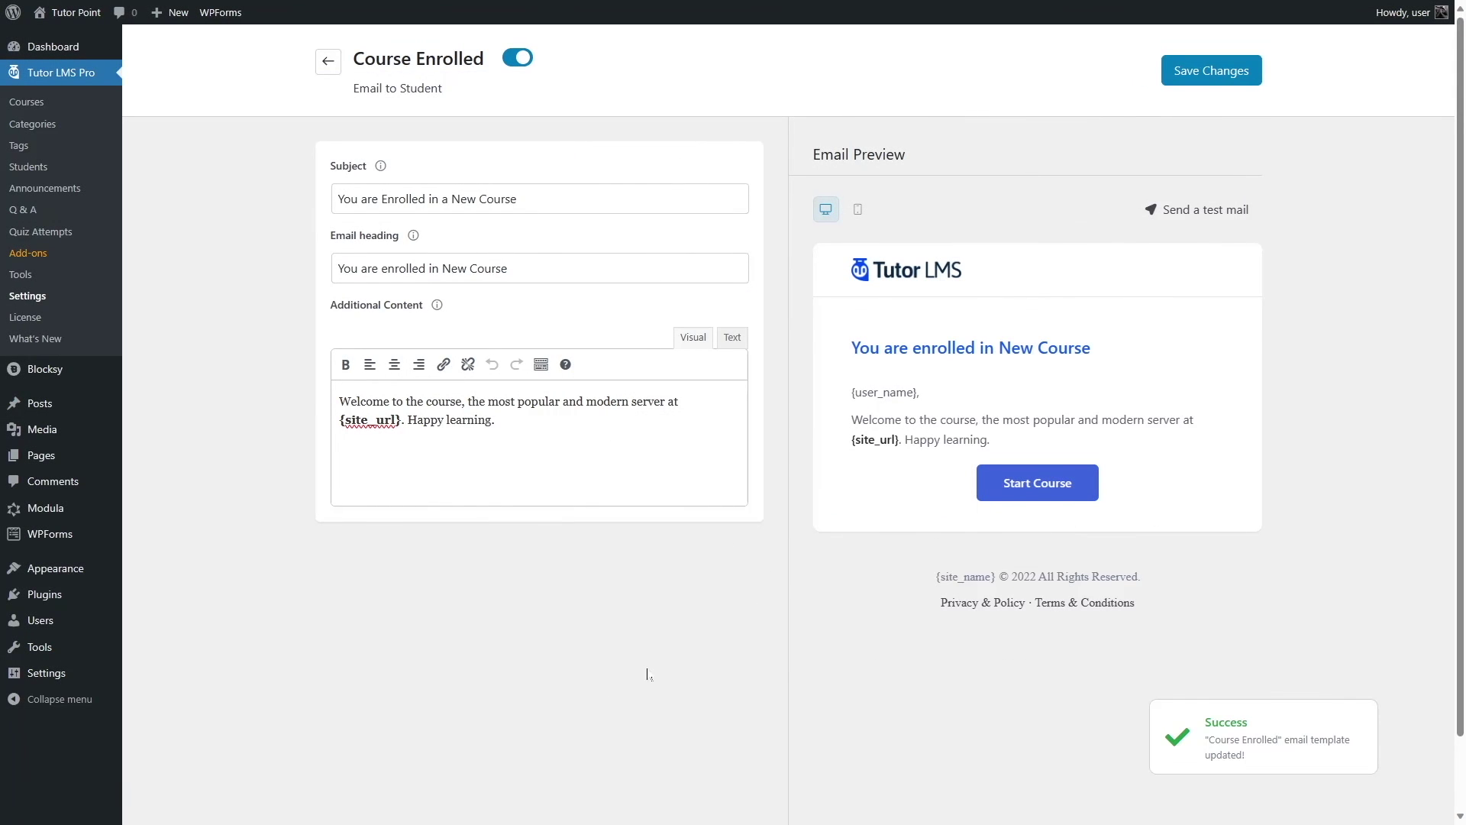